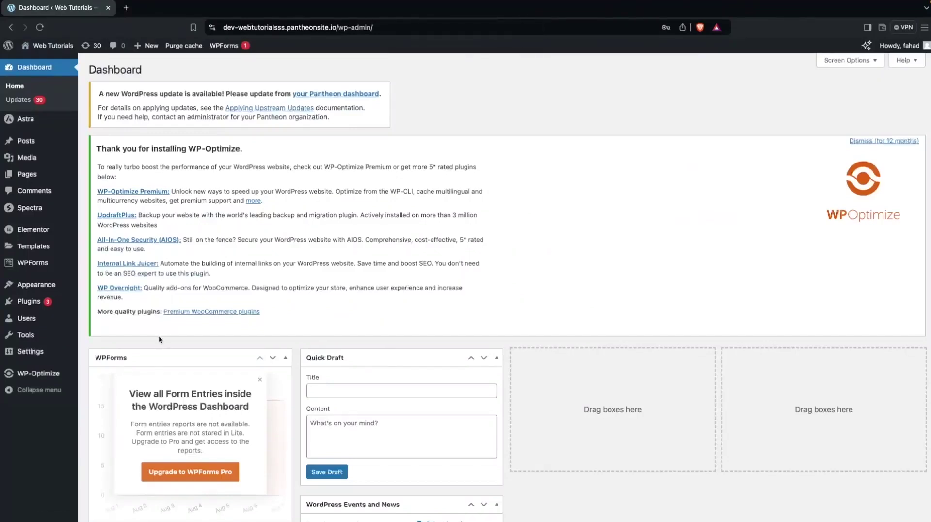
# - Go to the Add New Plugin page from the Plugins menu
pyautogui.moveTo(49, 305)
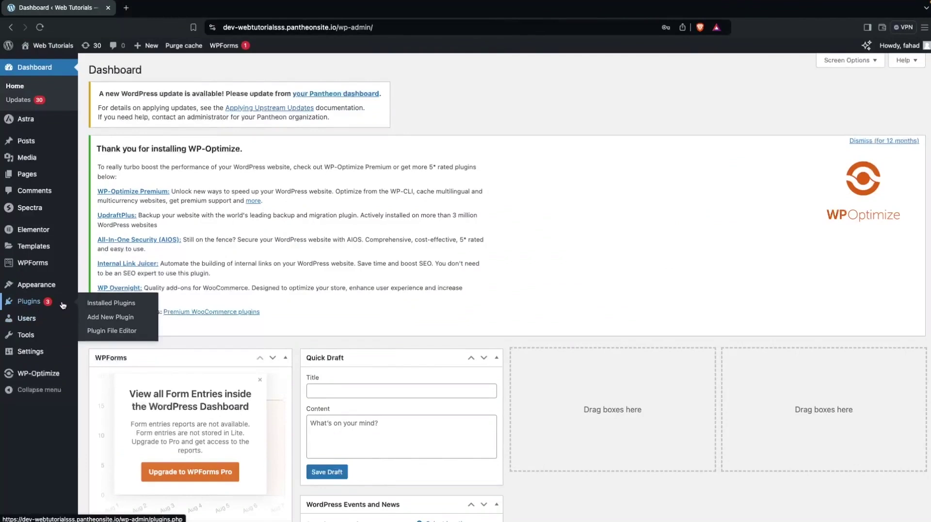
pyautogui.click(88, 319)
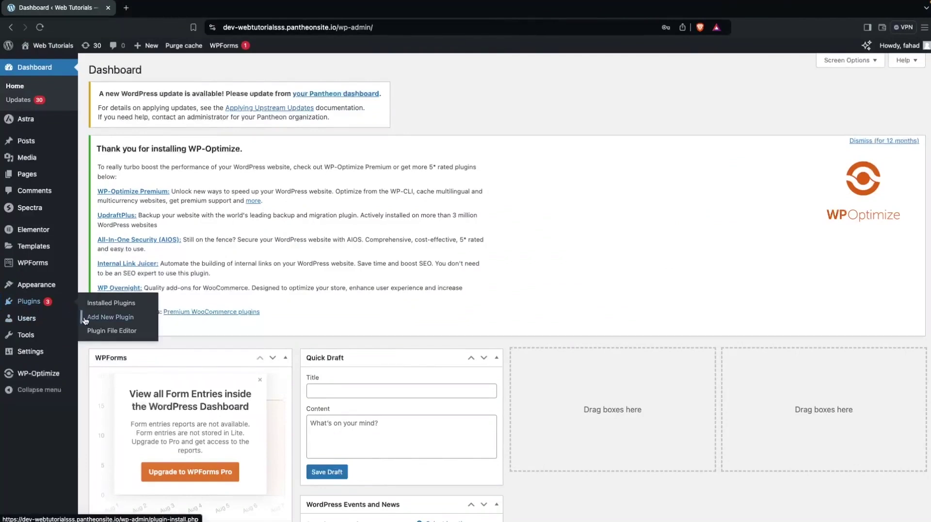
# - Search plugins for 'ivory', then install and activate Ivory Search
pyautogui.click(823, 157)
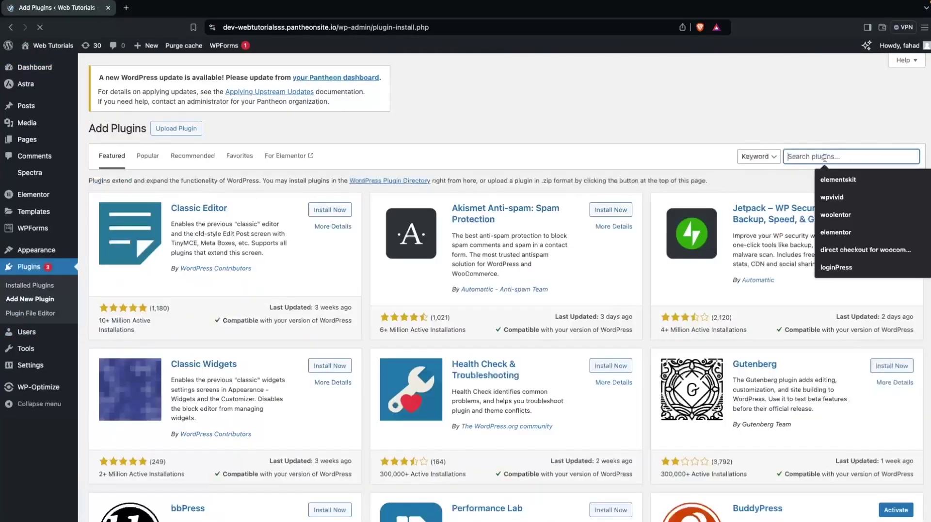
pyautogui.write('ivory')
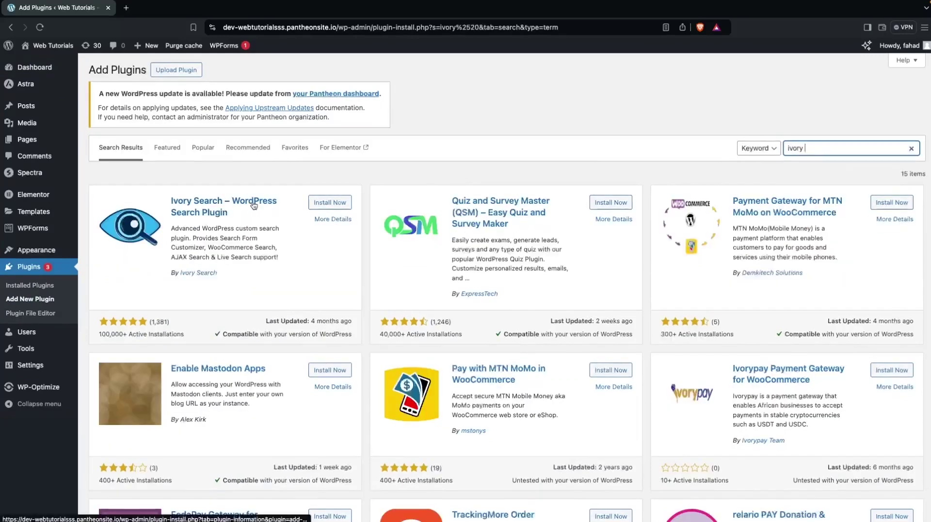
pyautogui.click(321, 203)
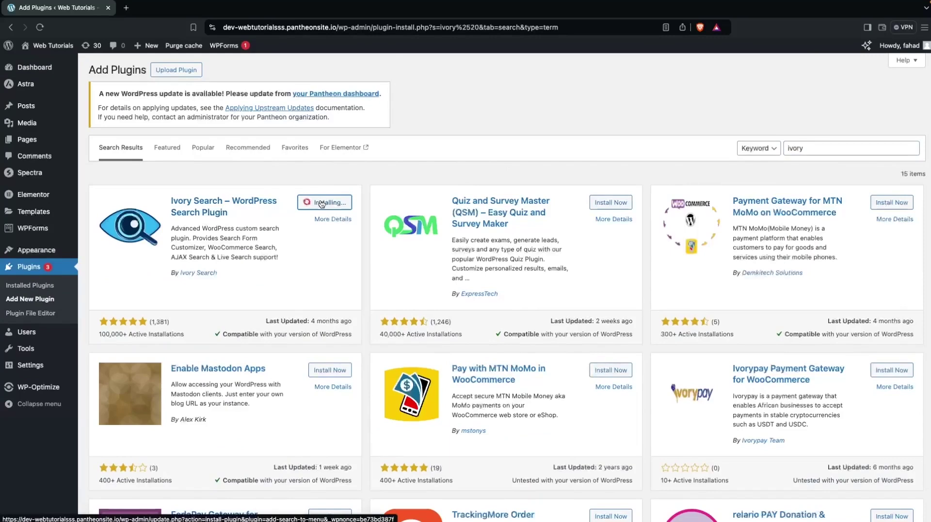
pyautogui.click(331, 202)
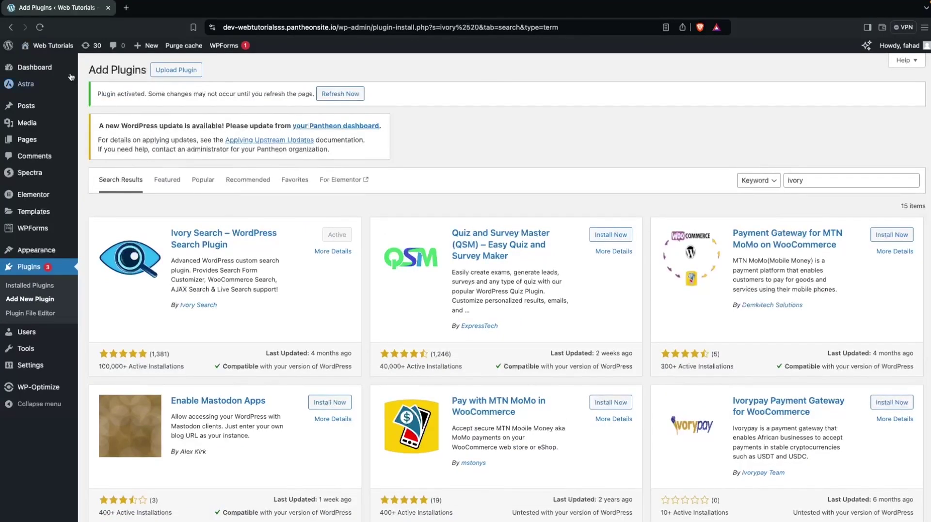
# - Open the live site in a new tab and refresh the admin page
pyautogui.moveTo(61, 51)
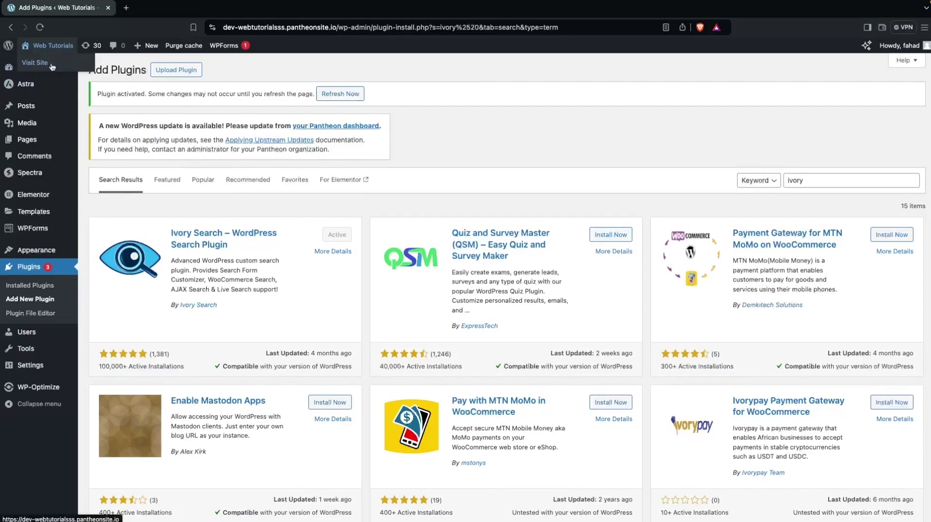
pyautogui.click(52, 67)
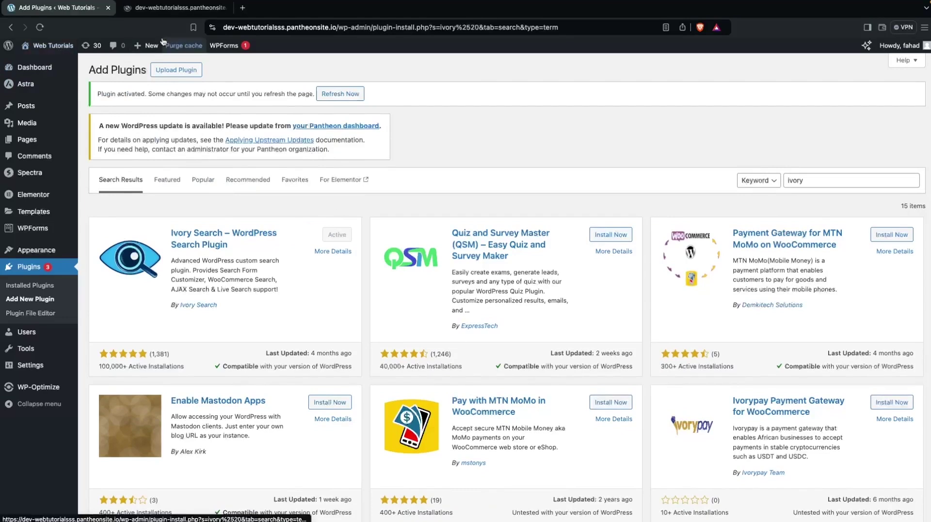
pyautogui.moveTo(168, 48)
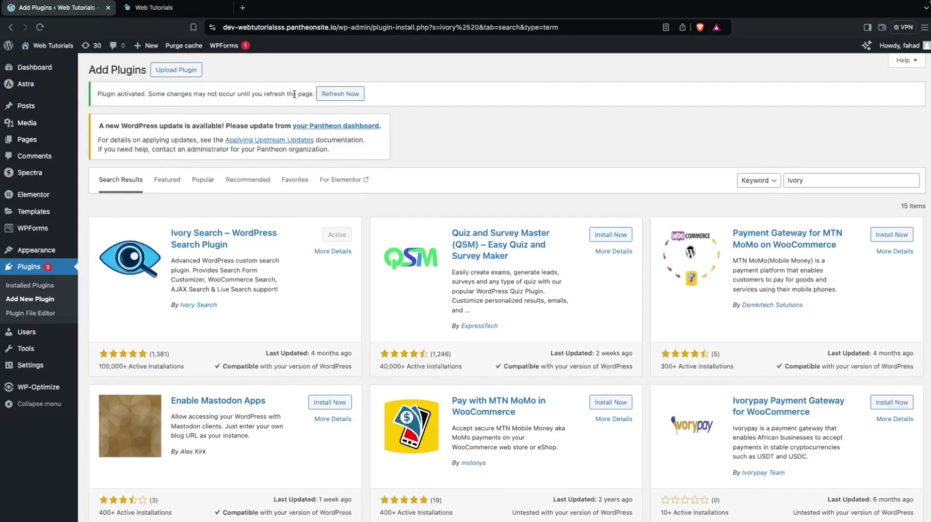
pyautogui.click(338, 96)
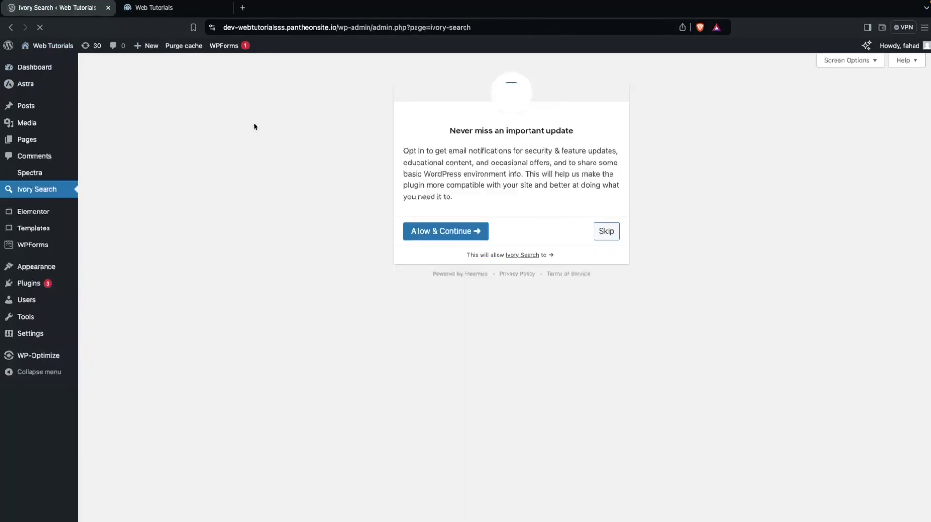
# - Skip the Ivory Search opt-in and view its list of four search forms
pyautogui.click(607, 233)
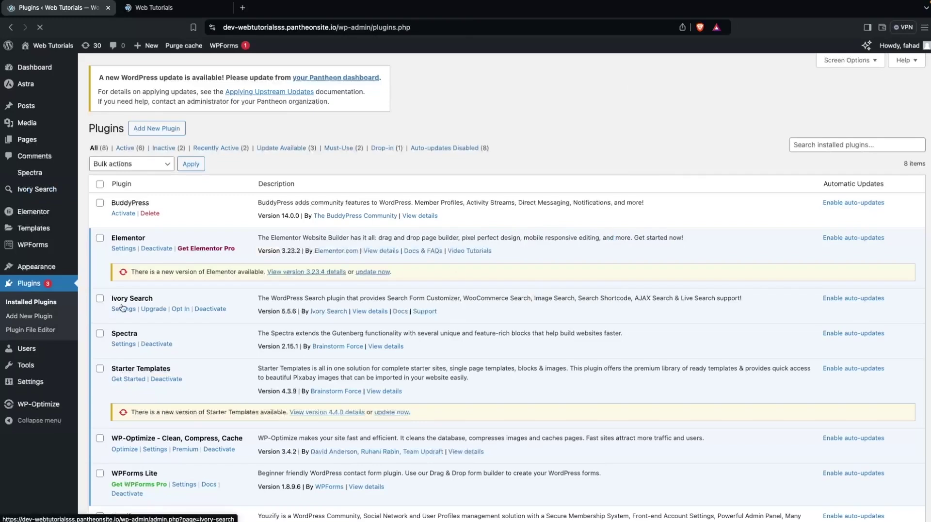
pyautogui.click(42, 193)
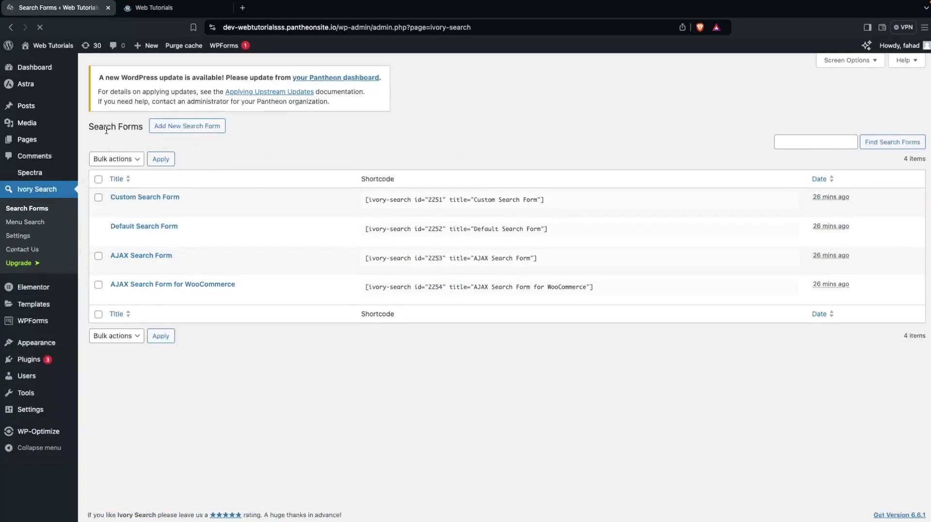
pyautogui.moveTo(135, 204)
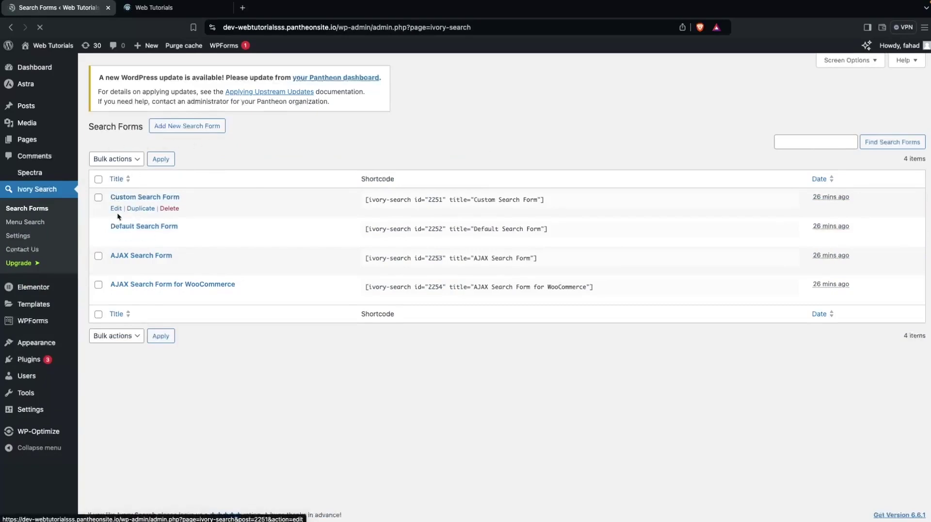
pyautogui.moveTo(133, 269)
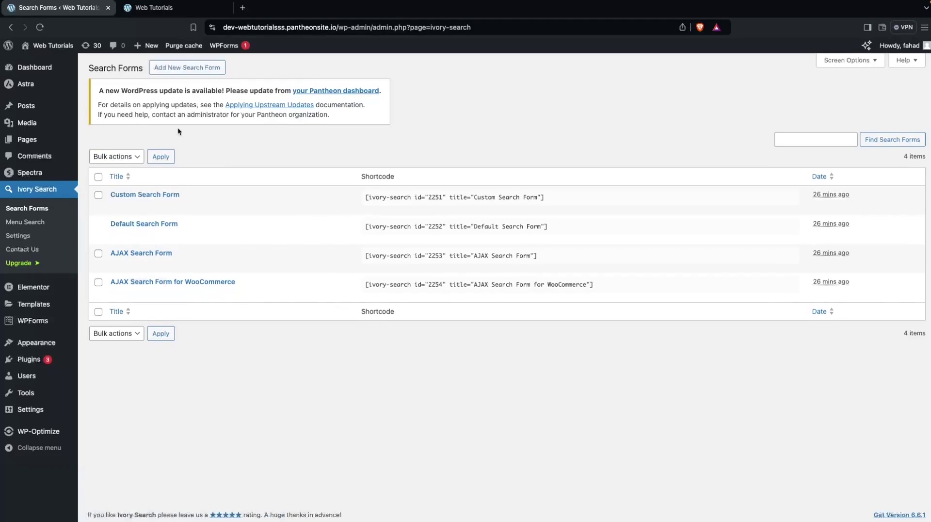
# - Create a form titled 'New Search Form' with Floating Buttons removed from searchable post types
pyautogui.click(186, 74)
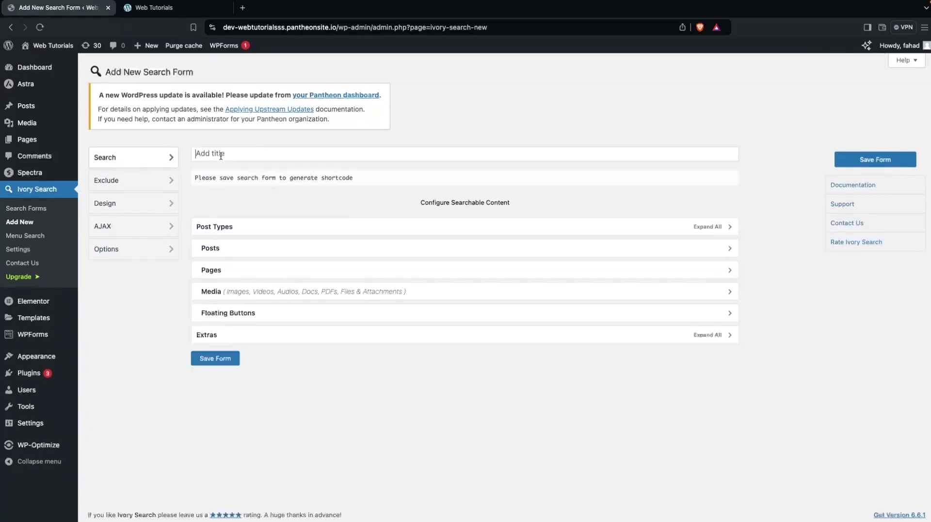
pyautogui.write('New Search Form')
pyautogui.click(312, 225)
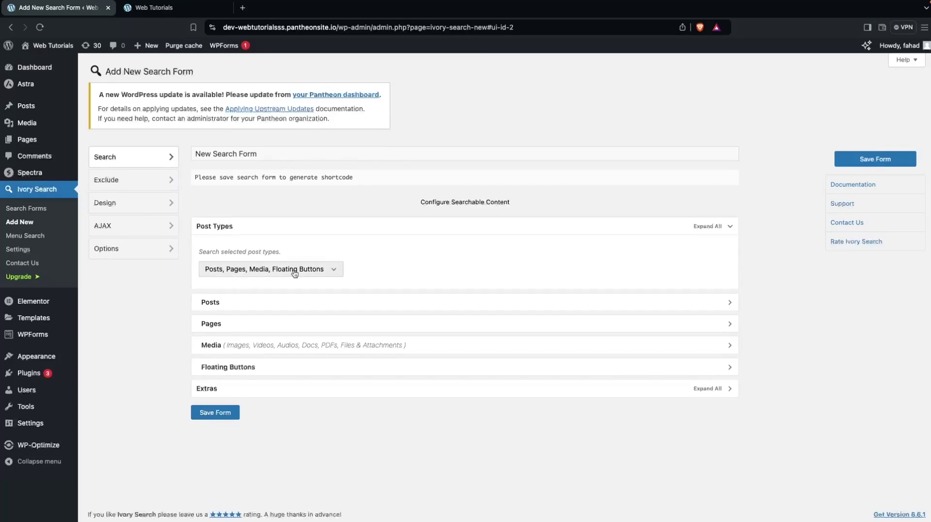
pyautogui.click(335, 270)
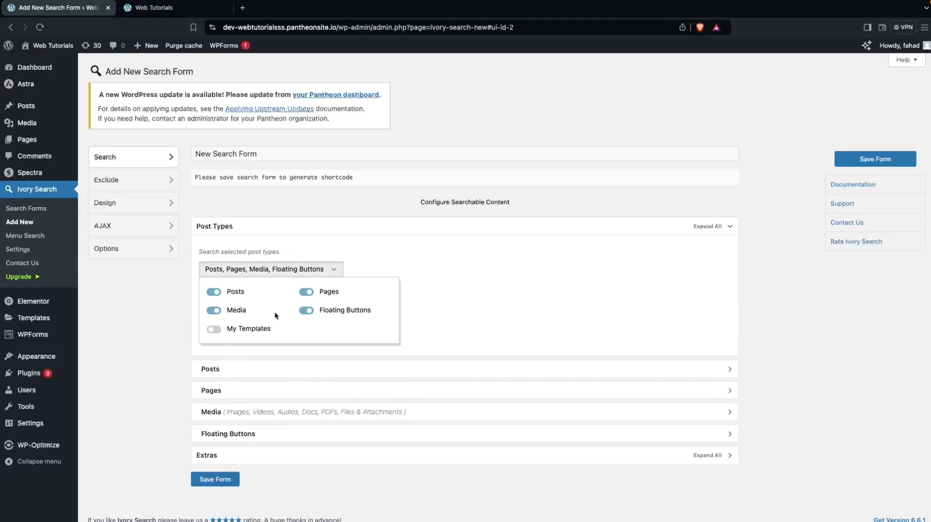
pyautogui.click(306, 311)
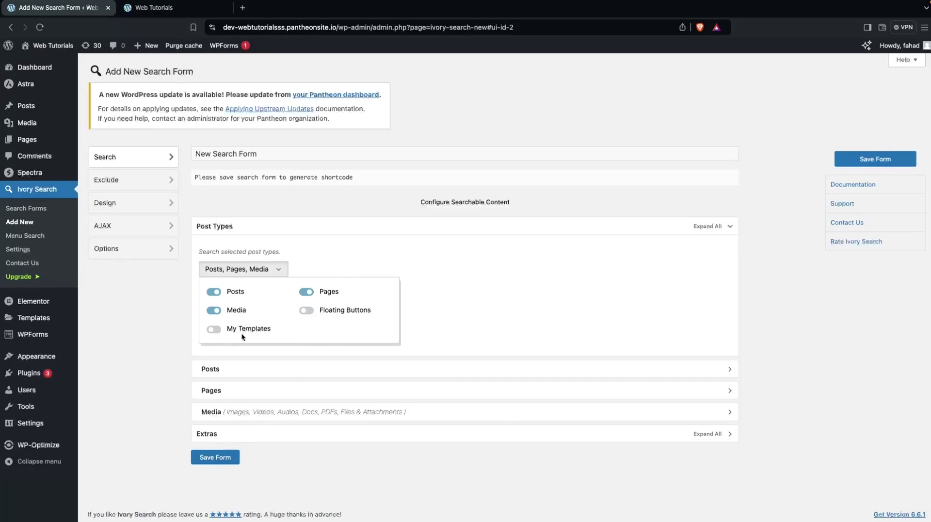
pyautogui.click(239, 372)
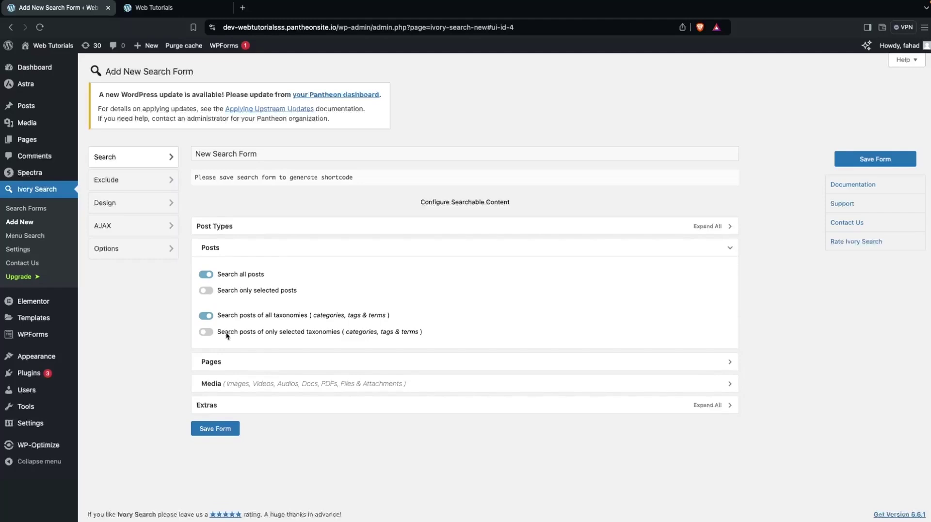
# - Review the Pages options, leaving the form searching all pages
pyautogui.click(249, 362)
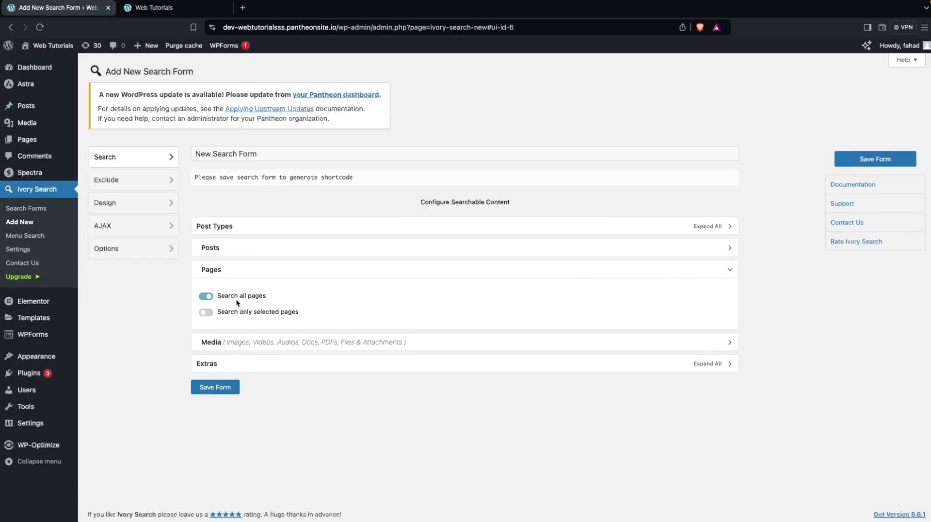
pyautogui.click(238, 311)
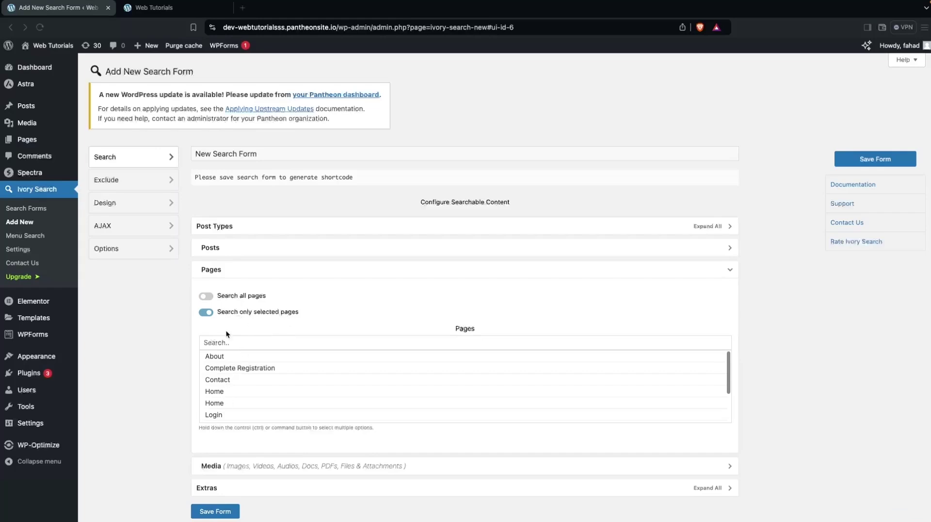
pyautogui.click(218, 297)
# - Check Media and Extras, keeping title, content and excerpt searching on
pyautogui.click(204, 337)
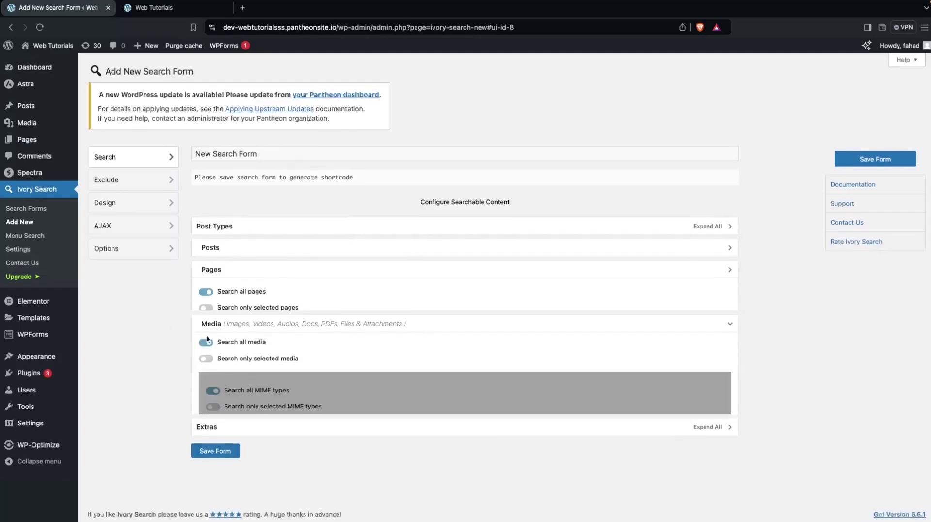
pyautogui.scroll(-1, 171, 350)
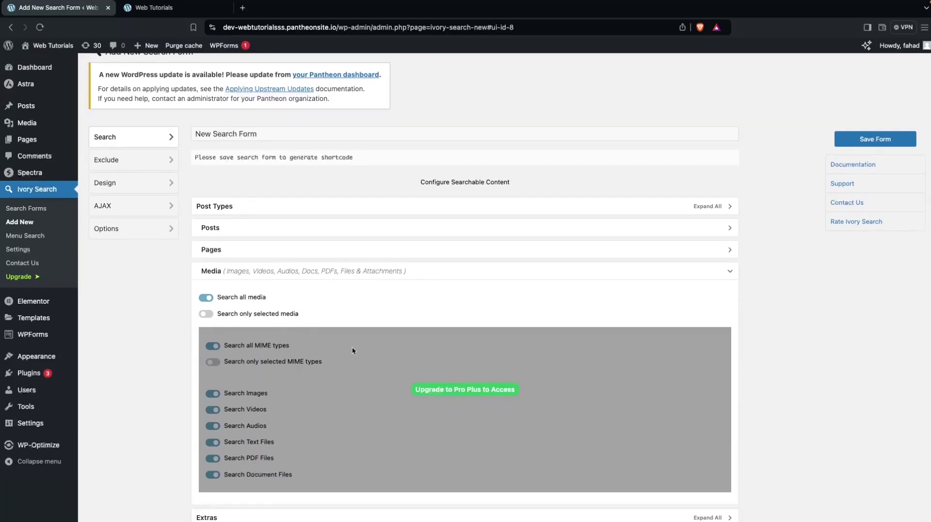
pyautogui.scroll(-3, 190, 379)
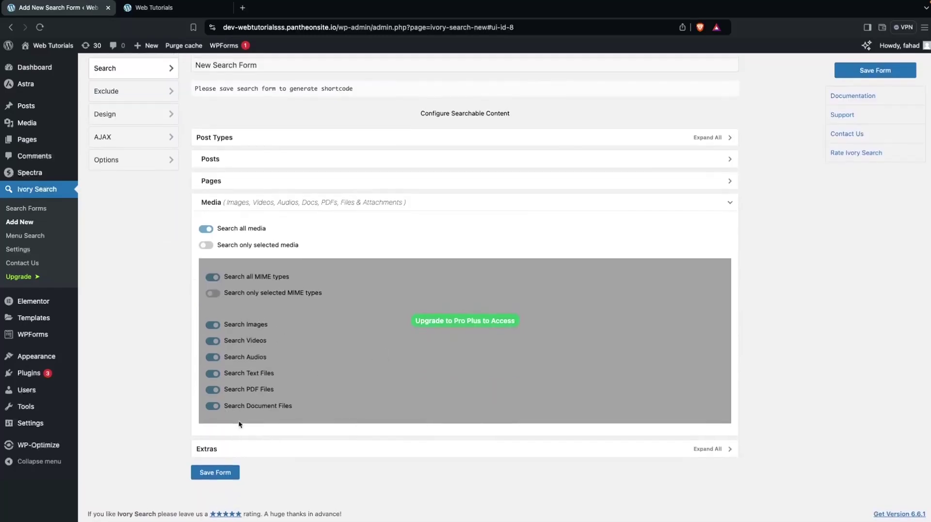
pyautogui.click(245, 450)
pyautogui.scroll(-2, 170, 425)
pyautogui.scroll(-1, 170, 425)
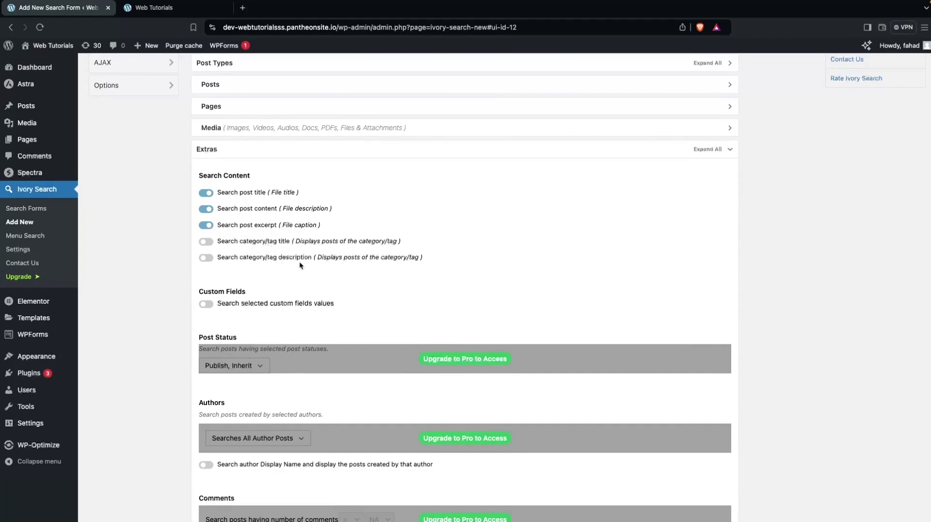
pyautogui.scroll(2, 279, 271)
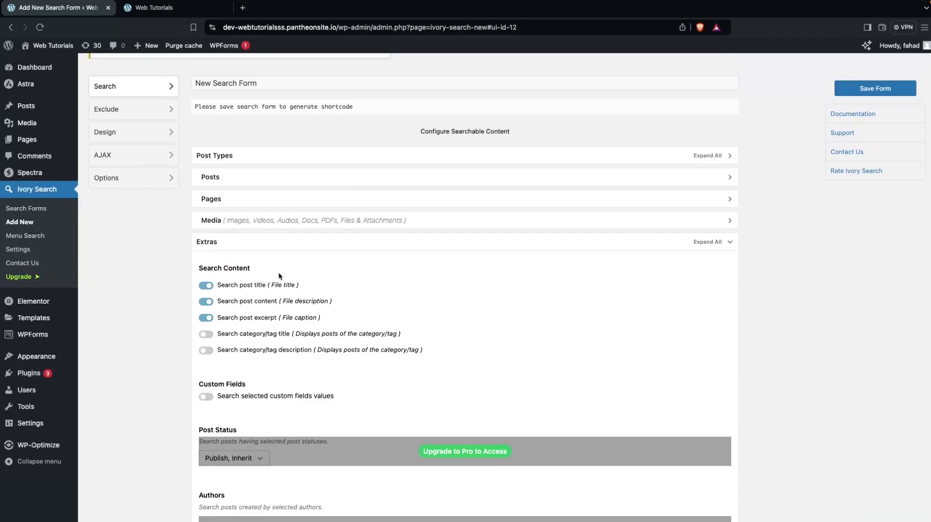
pyautogui.click(253, 246)
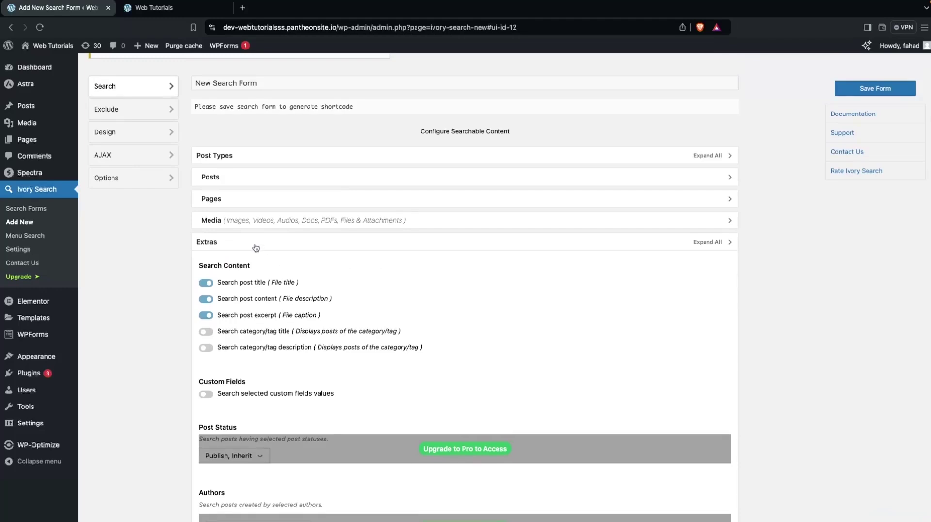
# - Save New Search Form, inspect its Posts exclusion options, and view its AJAX settings
pyautogui.click(219, 337)
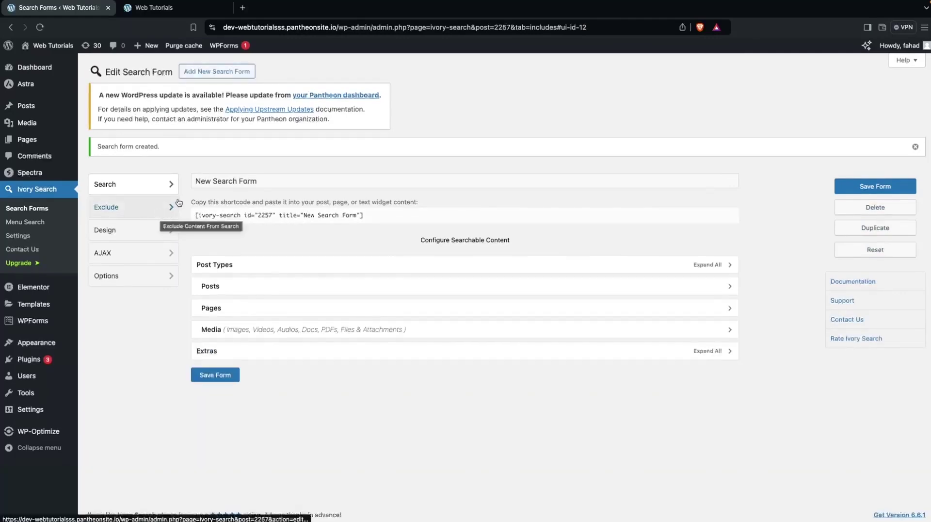
pyautogui.click(146, 214)
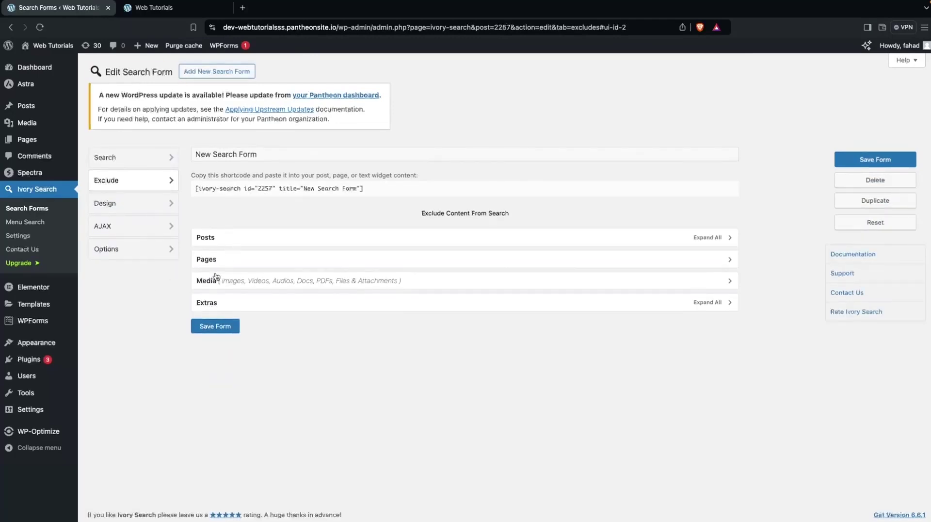
pyautogui.click(238, 240)
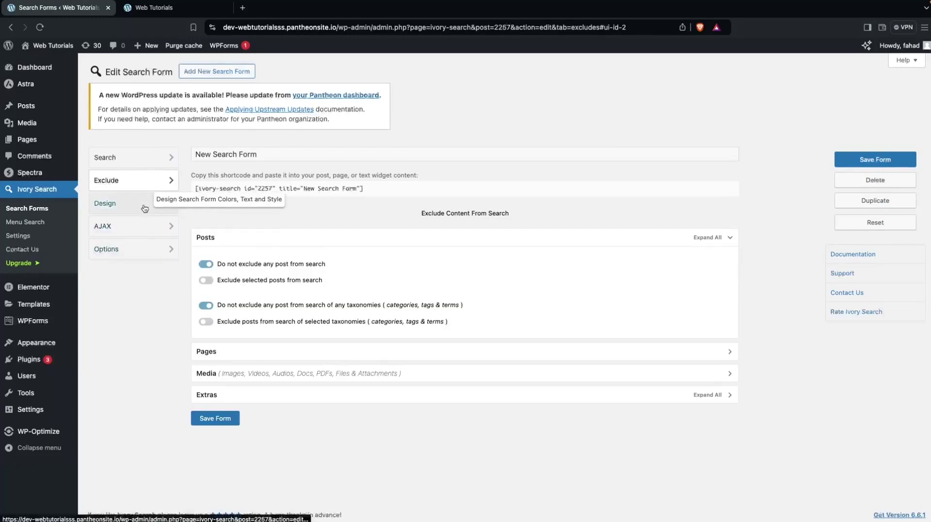
pyautogui.click(151, 236)
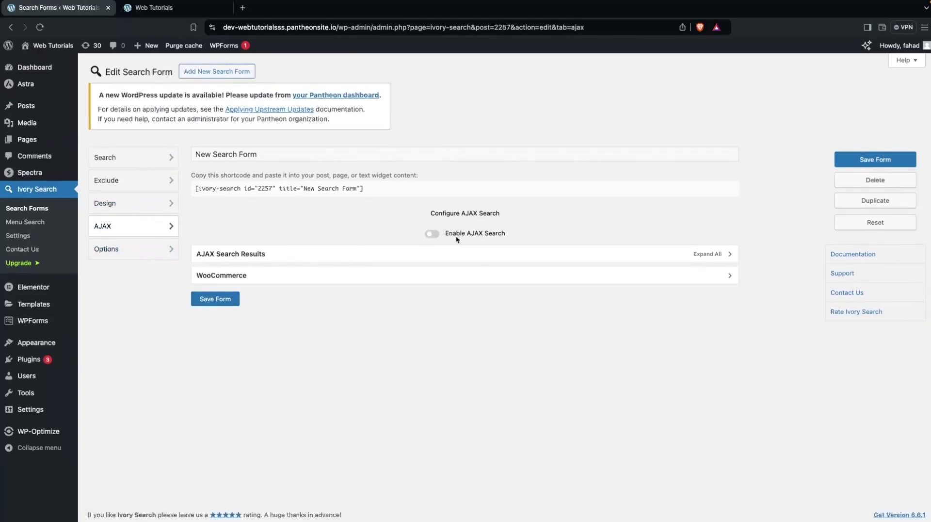
# - Look through the form's Options tab, then move on to its Design settings
pyautogui.click(121, 248)
pyautogui.scroll(-8, 161, 368)
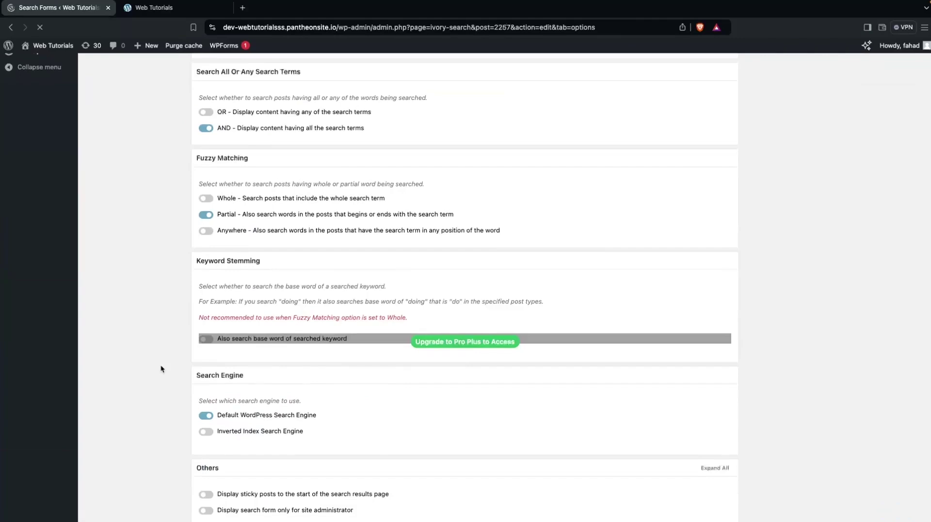
pyautogui.scroll(4, 161, 368)
pyautogui.scroll(3, 161, 369)
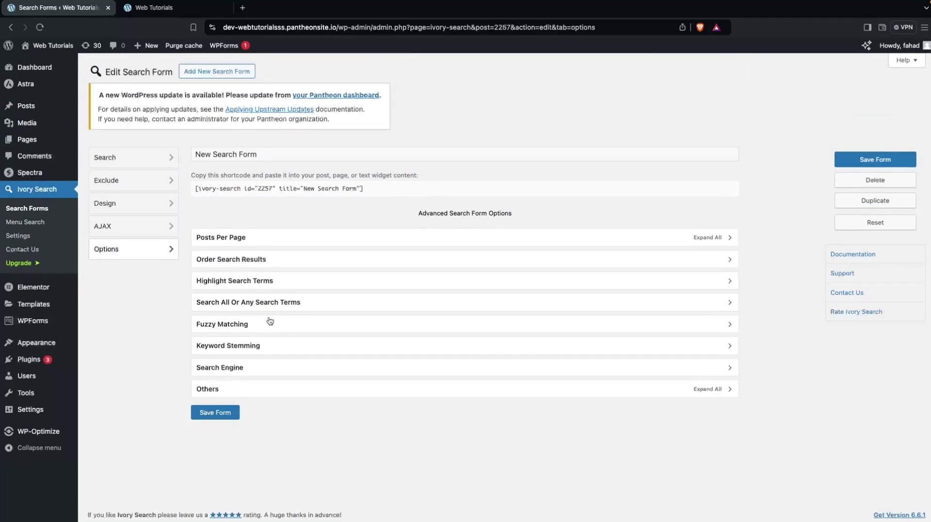
pyautogui.click(141, 203)
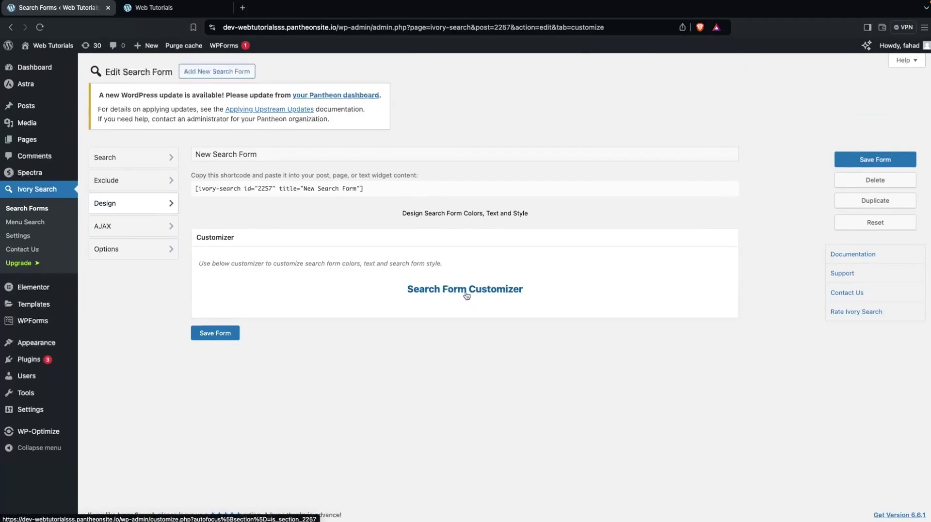
# - Save New Search Form and launch its Search Form Customizer
pyautogui.click(216, 337)
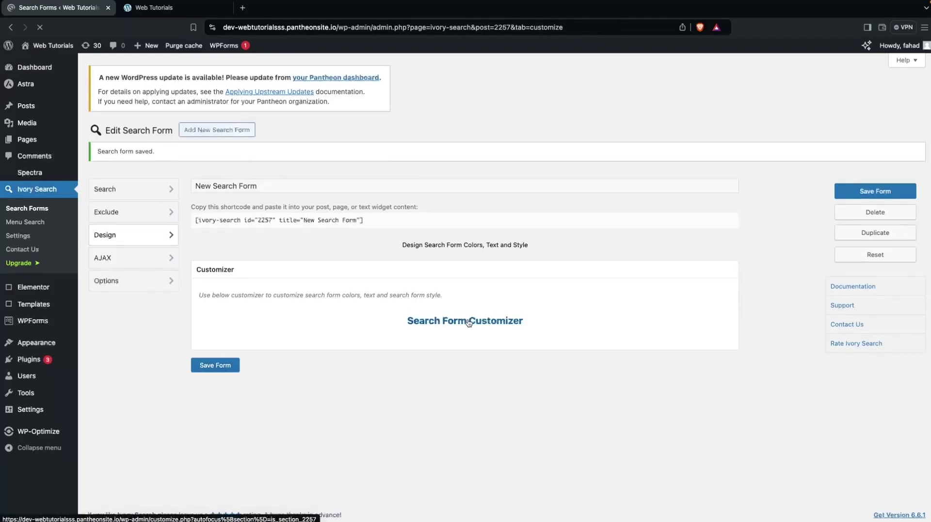
pyautogui.click(468, 323)
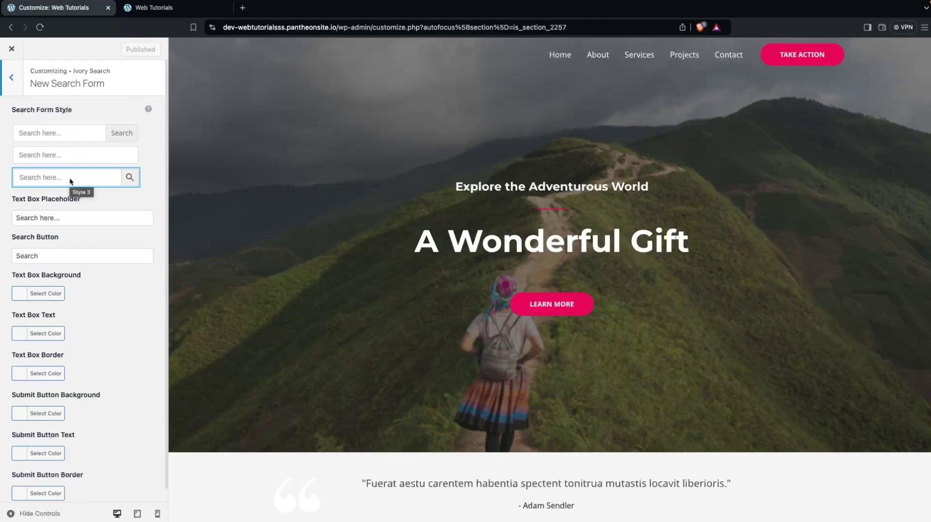
# - Trim the placeholder's trailing dots so it reads 'Search here', then publish
pyautogui.scroll(-1, 69, 178)
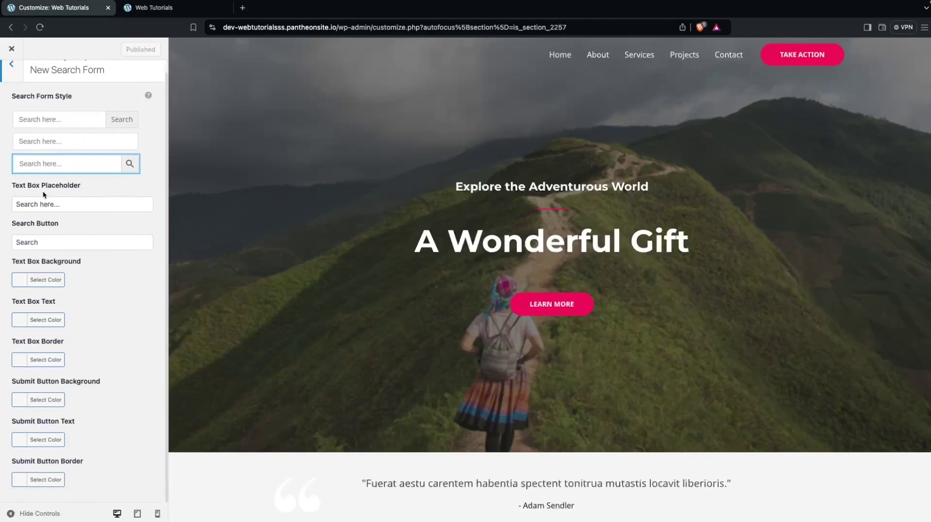
pyautogui.click(78, 198)
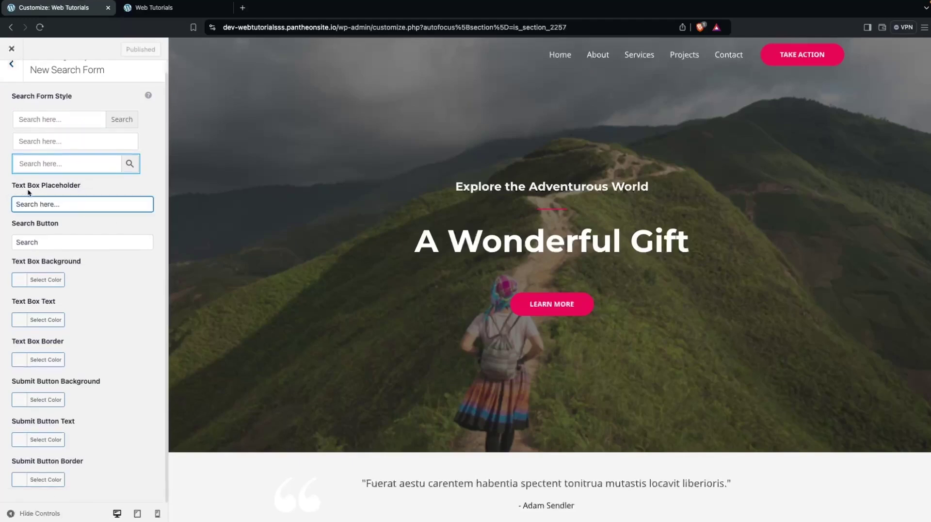
pyautogui.click(51, 243)
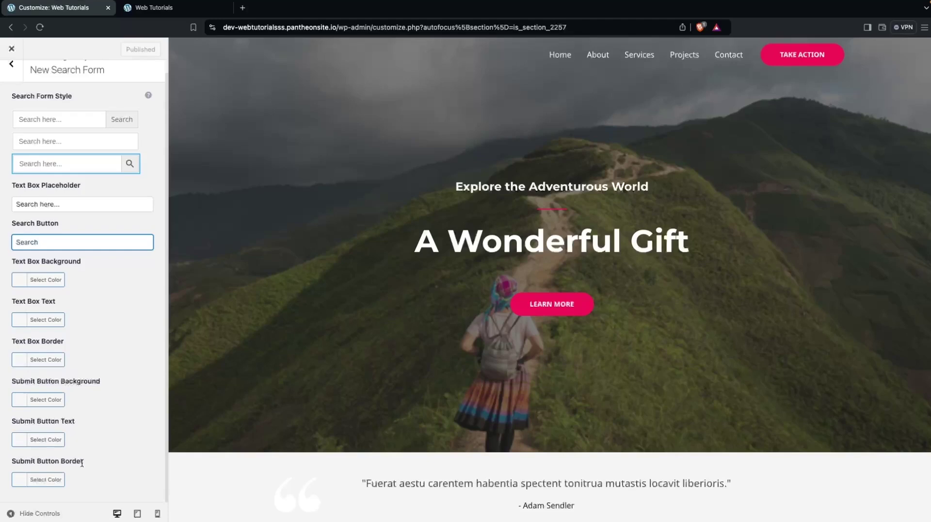
pyautogui.scroll(1, 88, 416)
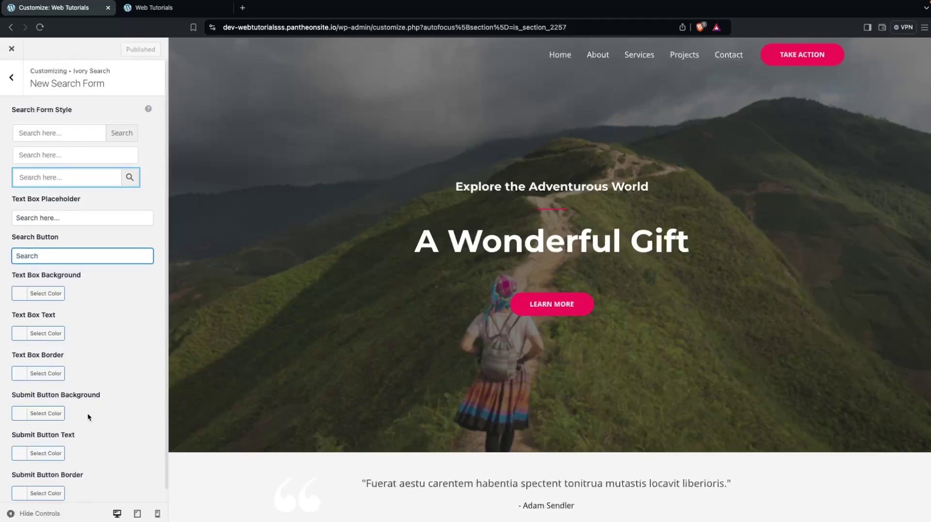
pyautogui.scroll(-1, 77, 424)
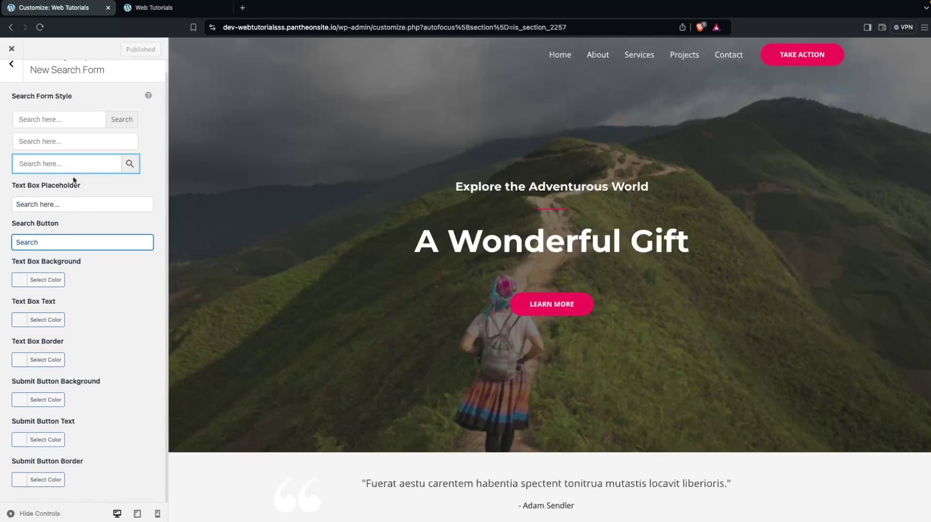
pyautogui.click(67, 206)
pyautogui.press('BackSpace')
pyautogui.press('BackSpace')
pyautogui.press('BackSpace')
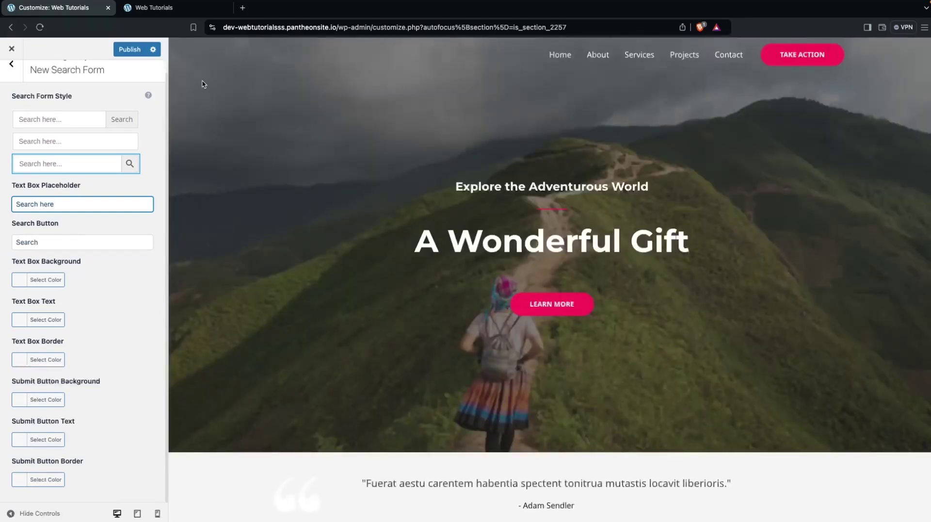
pyautogui.click(127, 50)
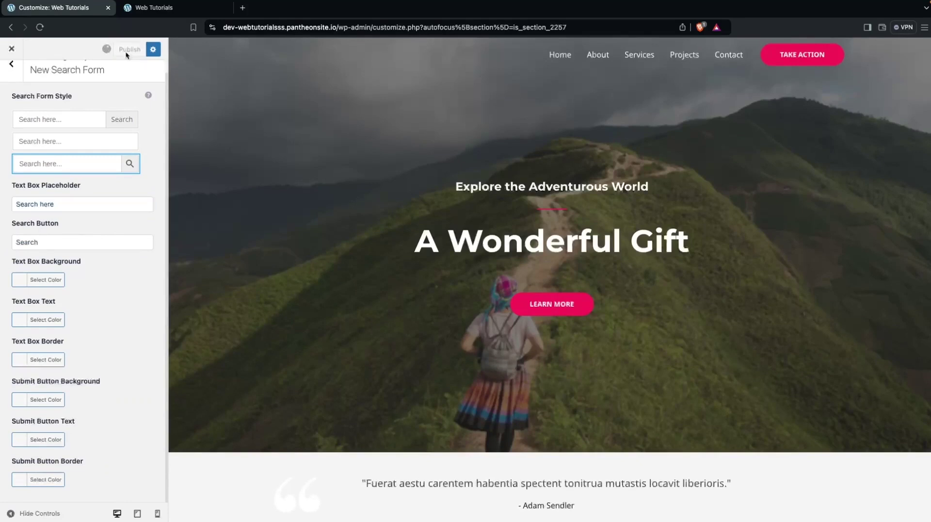
# - Enable and save Menu Search for the Primary Menu, then view the live site
pyautogui.click(10, 51)
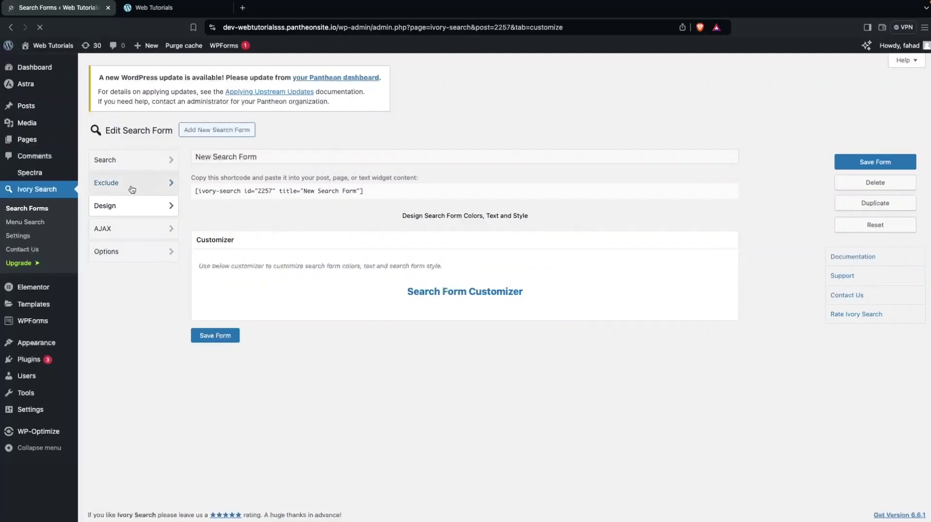
pyautogui.click(44, 224)
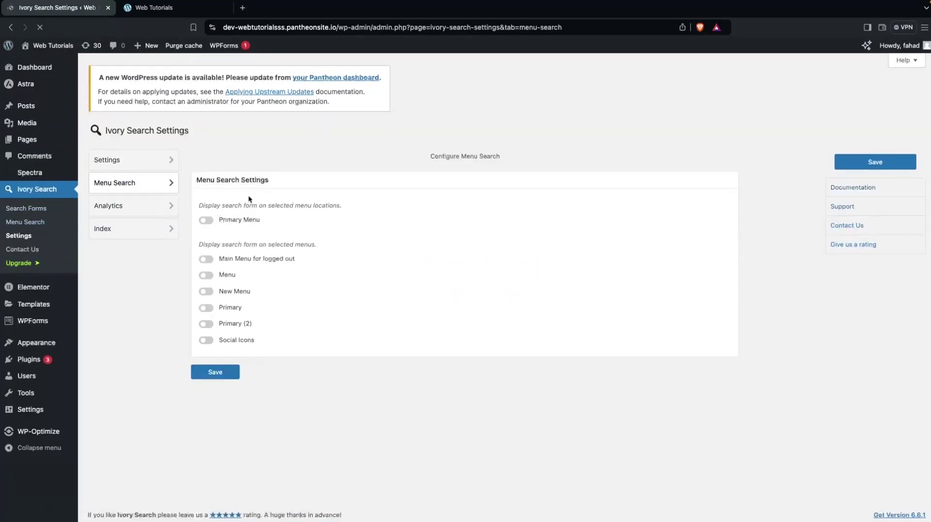
pyautogui.click(206, 220)
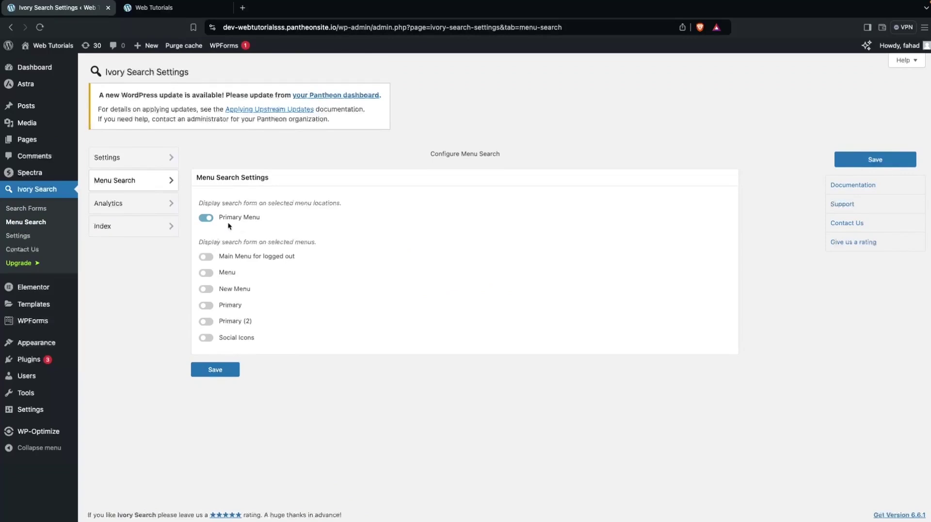
pyautogui.click(208, 372)
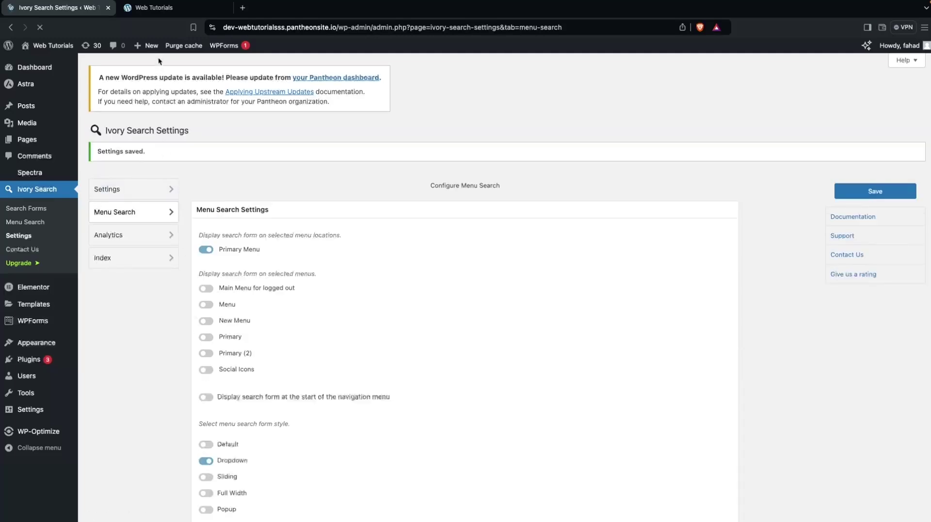
pyautogui.click(165, 7)
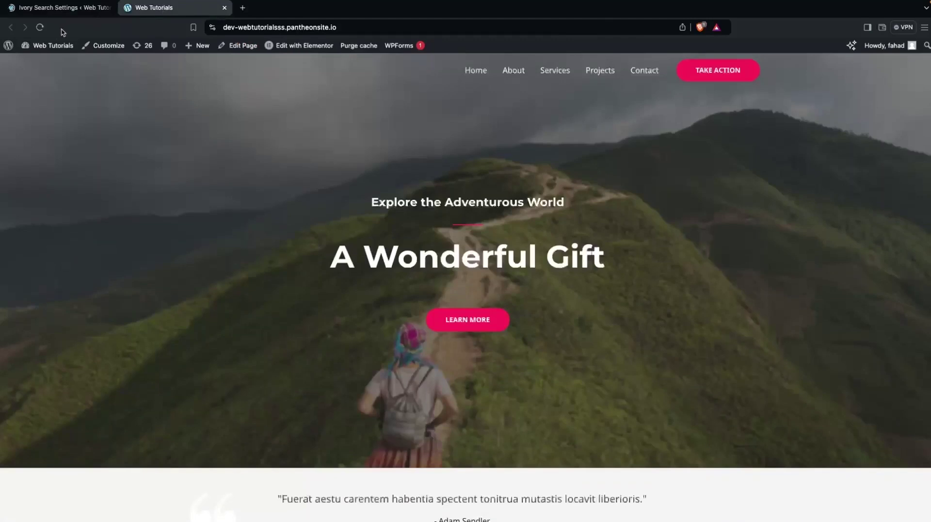
# - Reload the homepage, open the menu's search icon box, then return to Menu Search settings
pyautogui.click(41, 28)
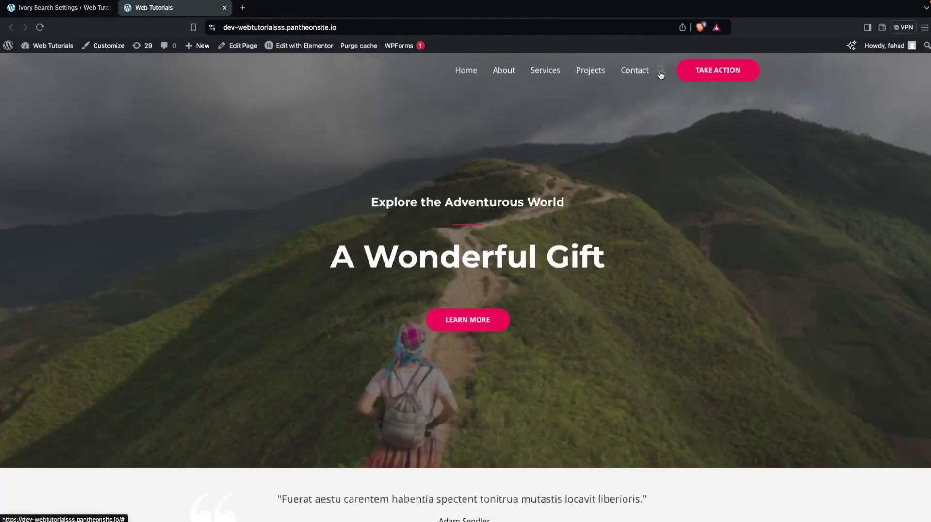
pyautogui.click(662, 71)
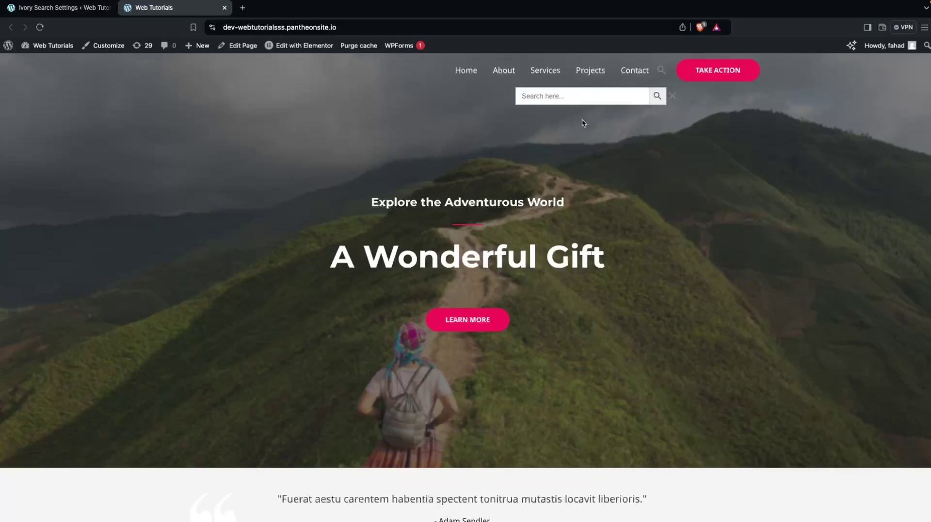
pyautogui.click(72, 7)
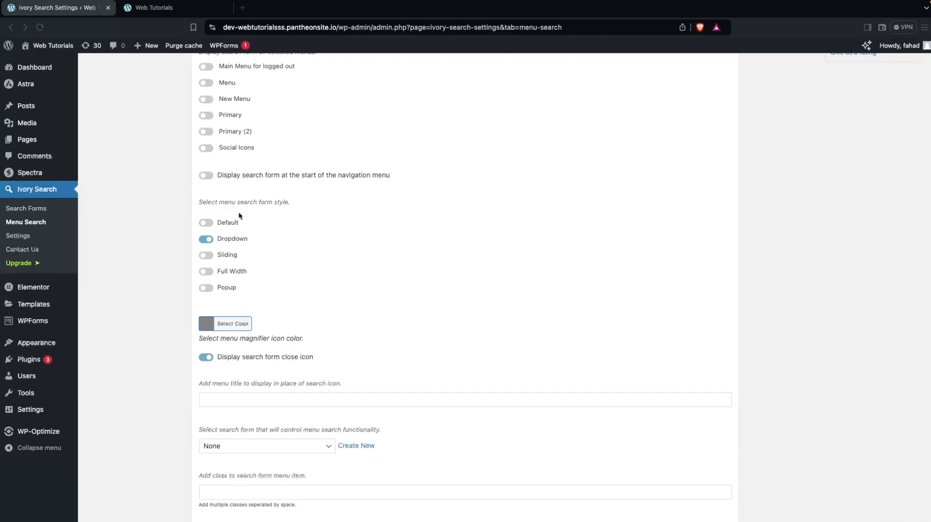
# - Switch menu search to Default style powered by New Search Form, save, and view the front page
pyautogui.click(205, 222)
pyautogui.click(262, 342)
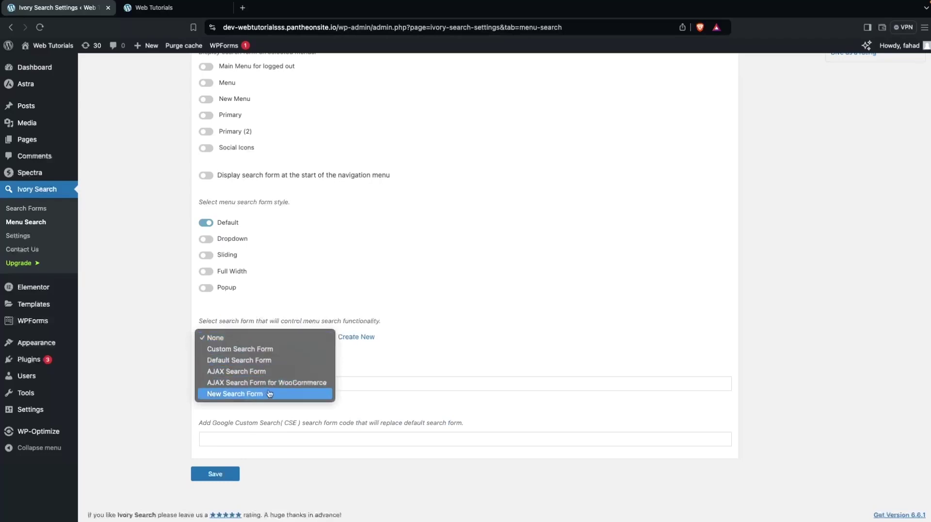
pyautogui.click(250, 395)
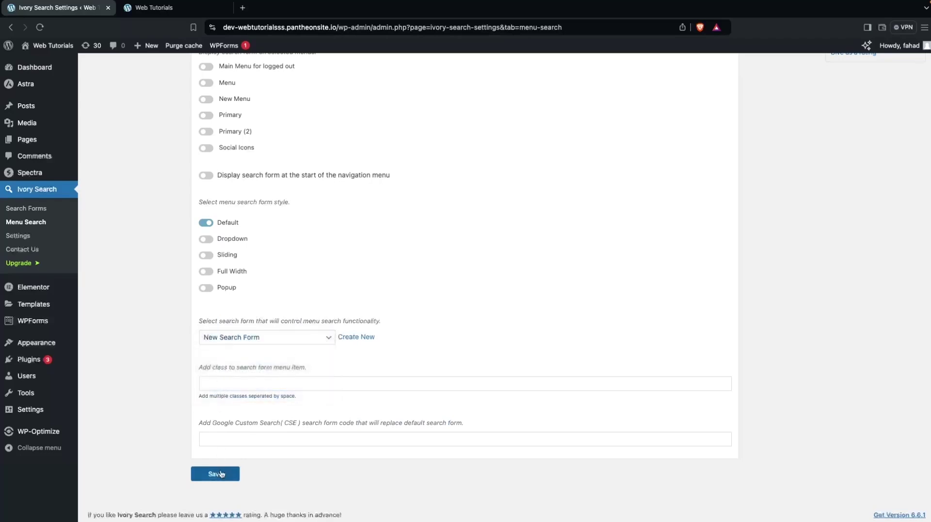
pyautogui.click(221, 473)
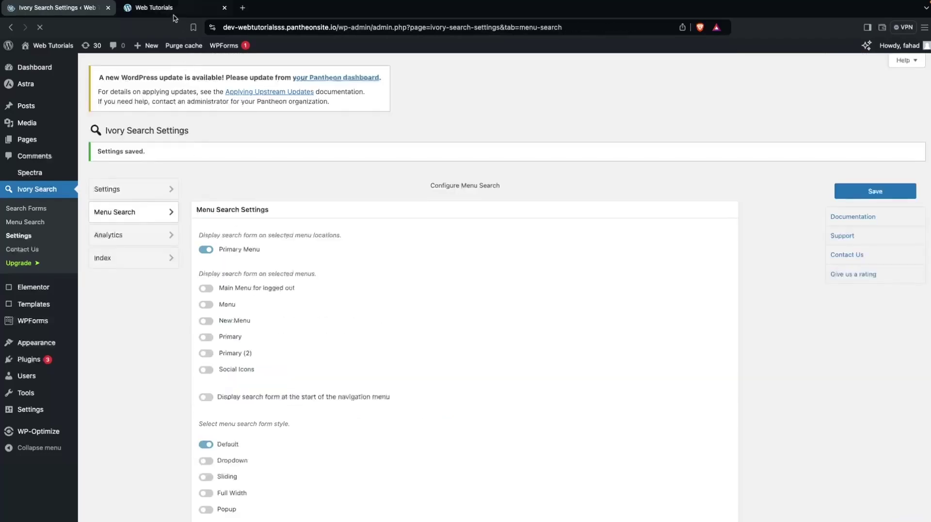
pyautogui.click(154, 8)
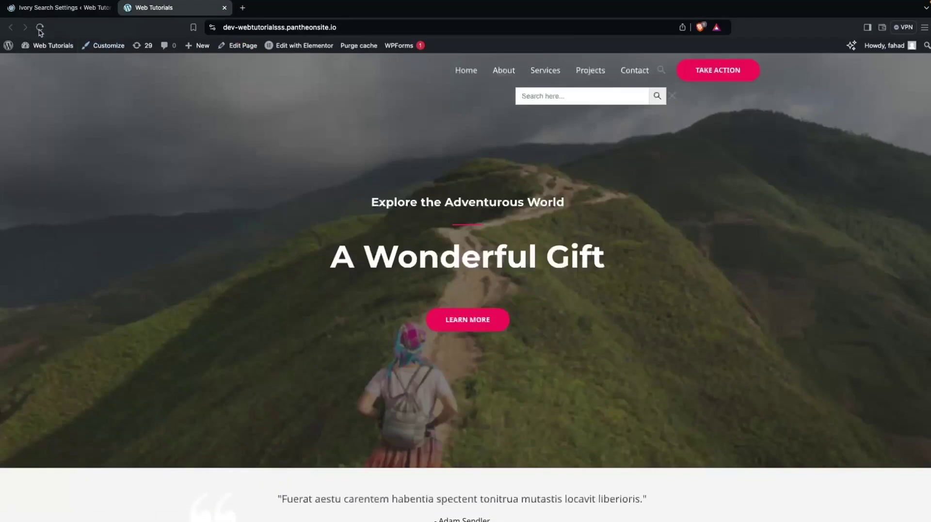
# - Reload the front page and search 'hi' from the inline menu search box
pyautogui.click(39, 26)
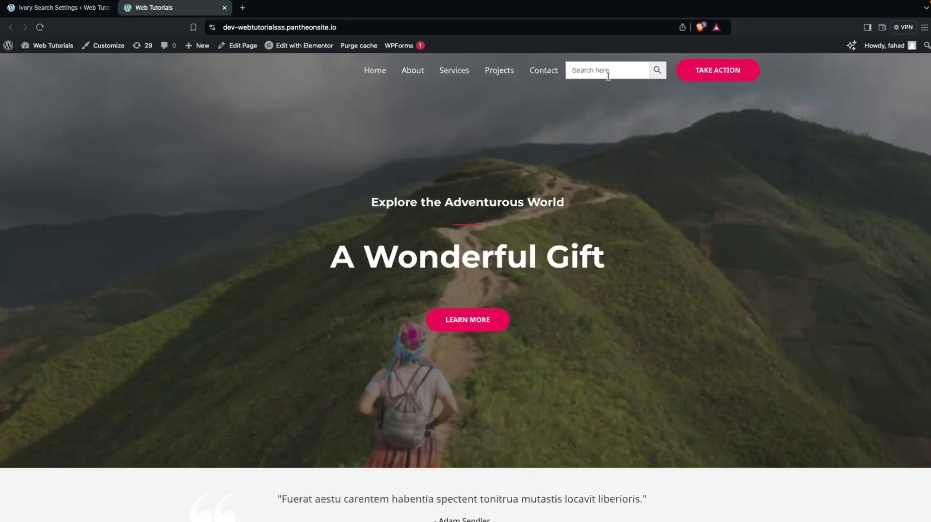
pyautogui.click(608, 77)
pyautogui.write('hi')
pyautogui.click(659, 71)
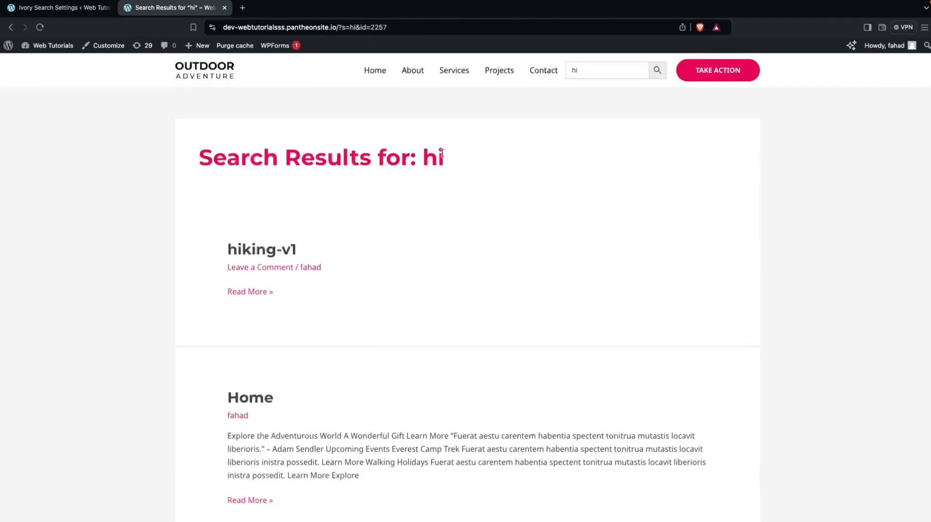
pyautogui.scroll(-5, 275, 356)
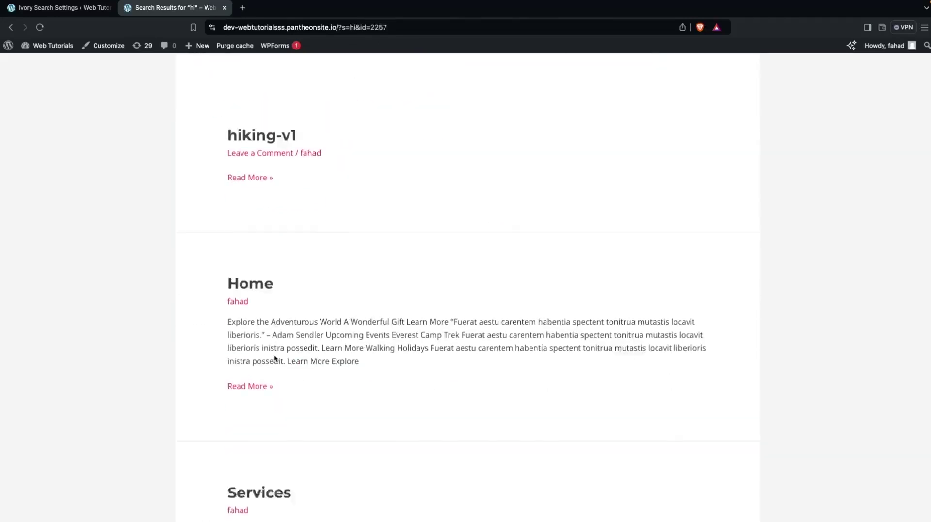
pyautogui.scroll(5, 274, 358)
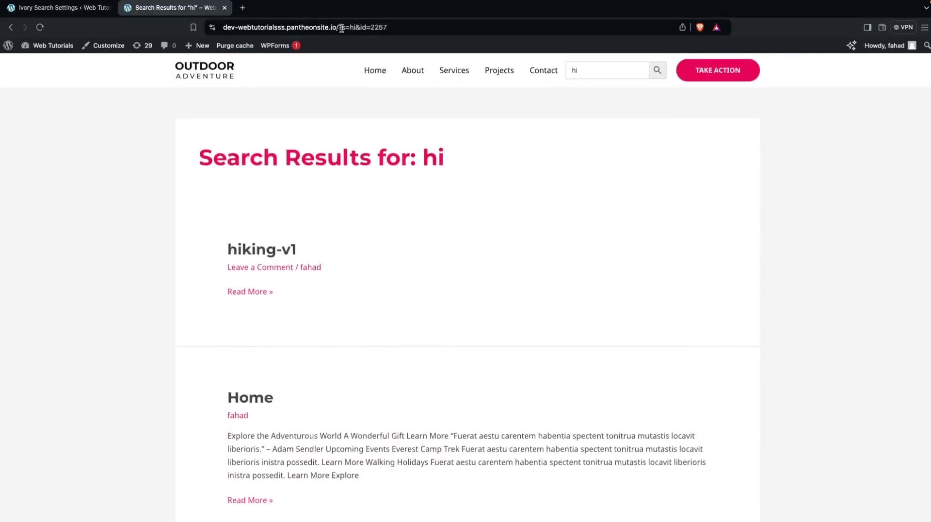
# - Trim the search query from the address to load the homepage
pyautogui.moveTo(342, 28); pyautogui.dragTo(402, 27)
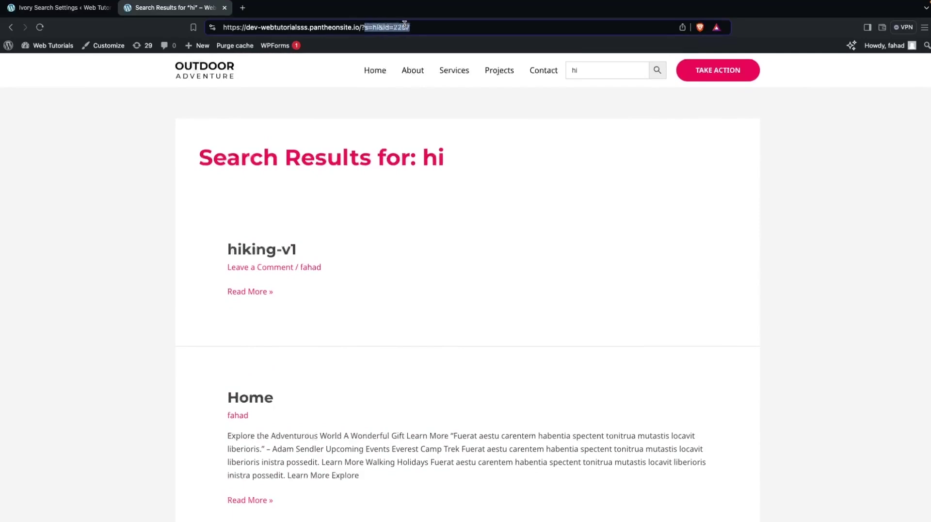
pyautogui.press('BackSpace')
pyautogui.press('BackSpace')
pyautogui.press('Return')
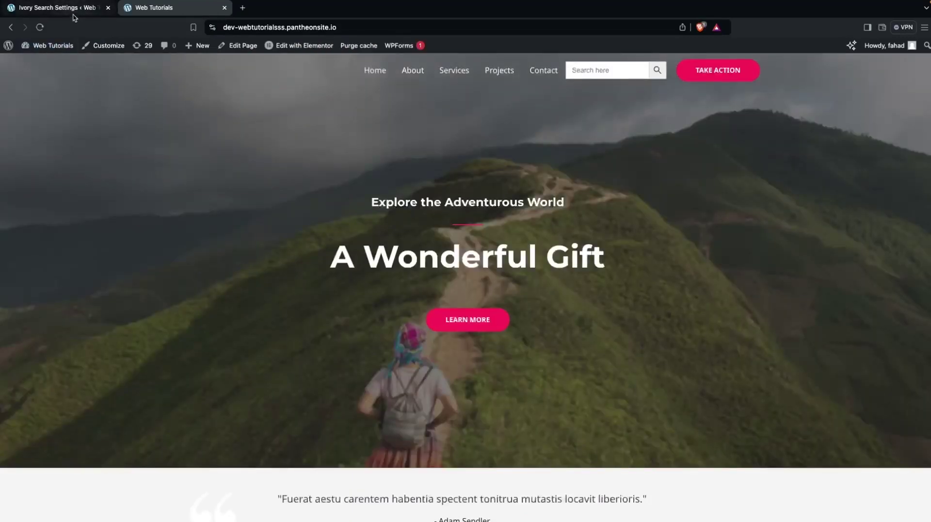
# - Set Header Search in Ivory Search settings to New Search Form and save
pyautogui.click(73, 9)
pyautogui.scroll(-1, 176, 289)
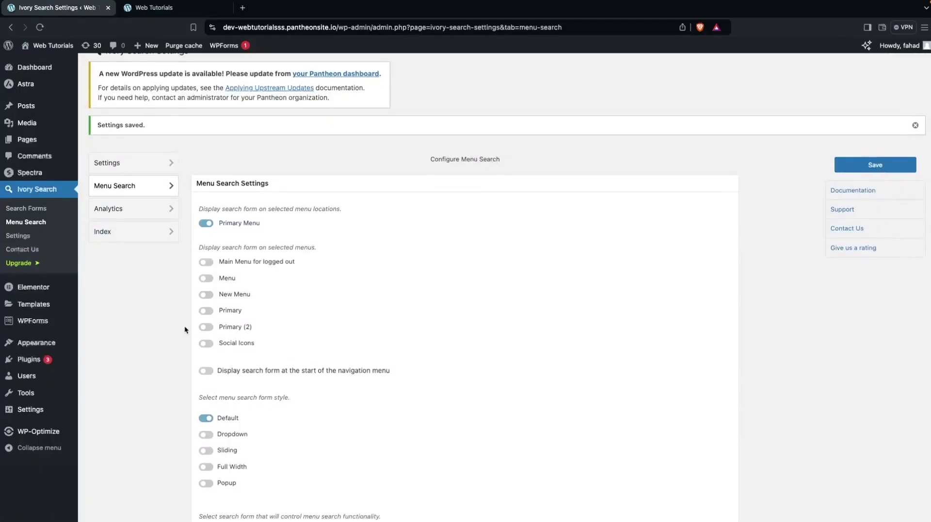
pyautogui.click(150, 173)
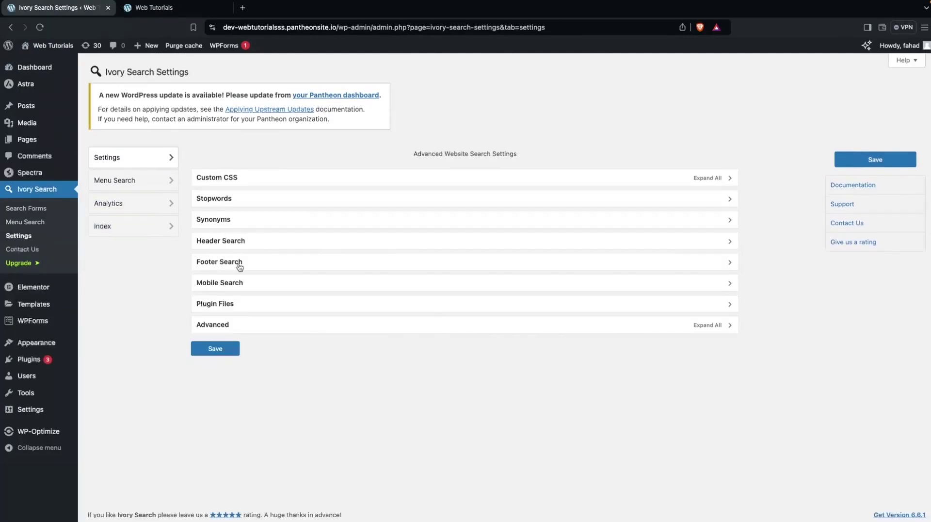
pyautogui.click(257, 242)
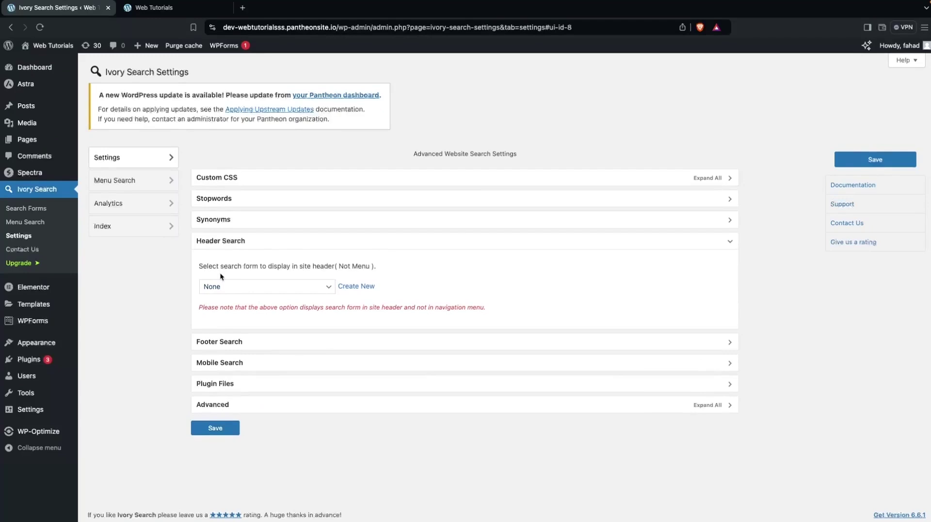
pyautogui.click(283, 288)
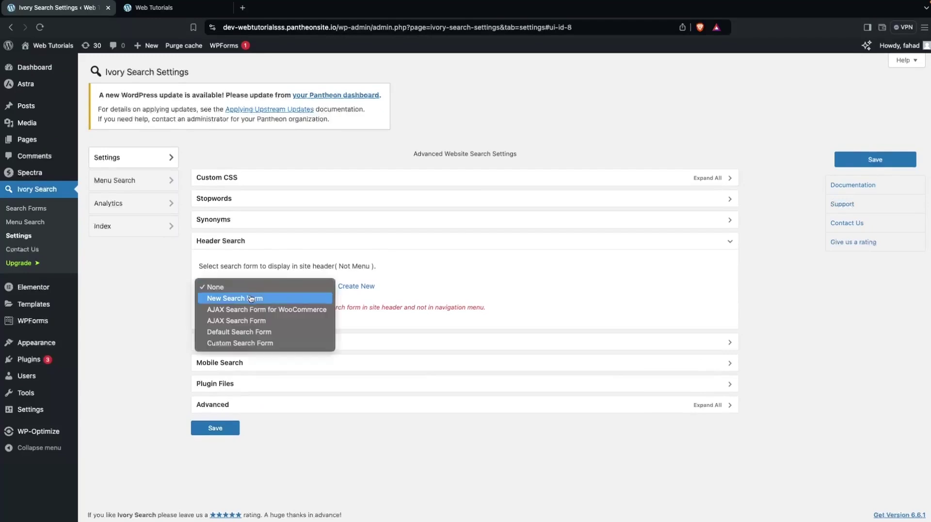
pyautogui.press('Escape')
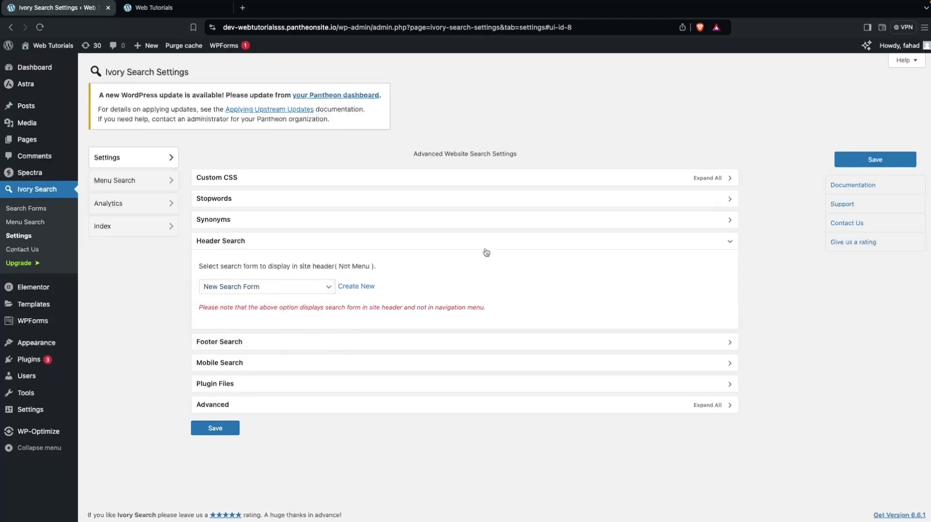
pyautogui.click(236, 433)
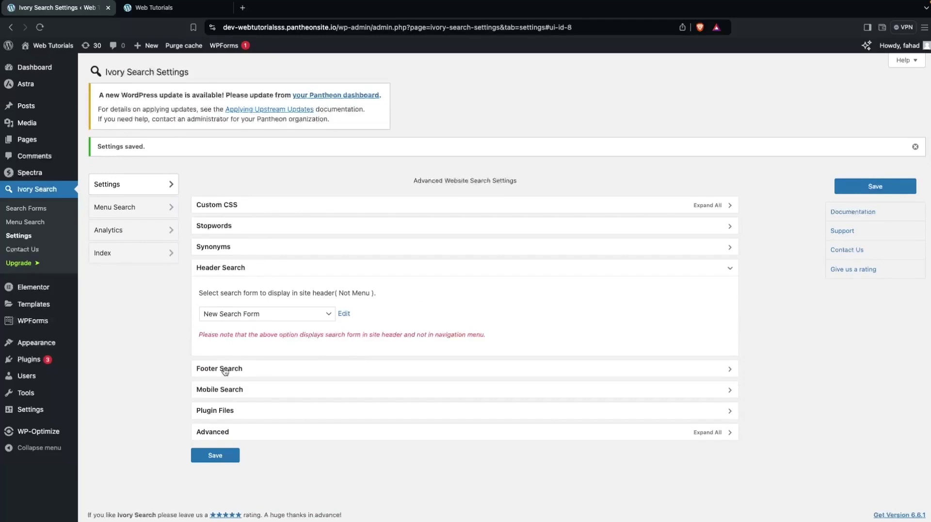
# - Set Footer Search to New Search Form, save, and switch to the front page
pyautogui.click(224, 371)
pyautogui.click(238, 339)
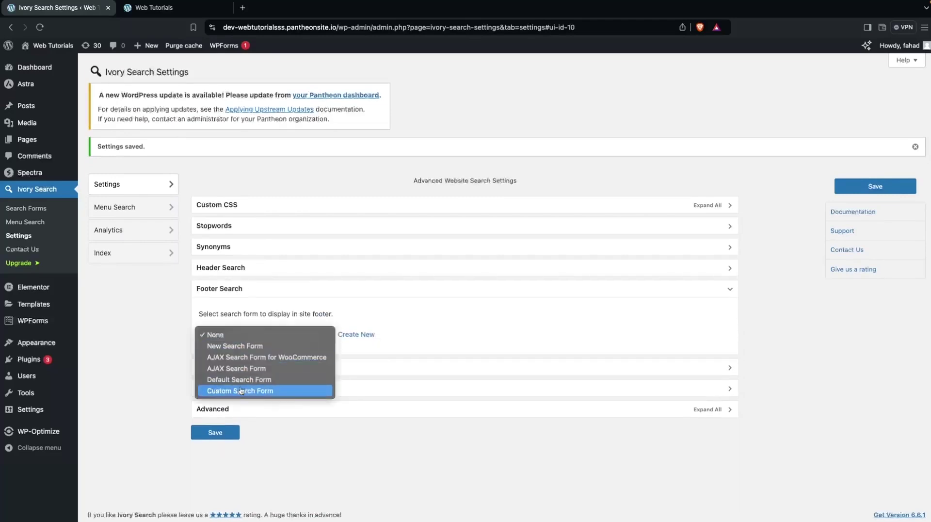
pyautogui.click(234, 346)
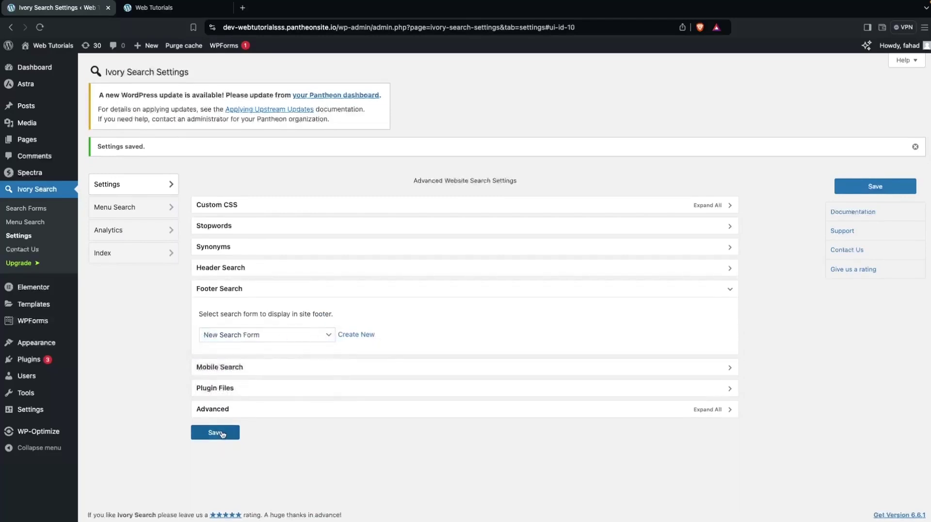
pyautogui.click(222, 433)
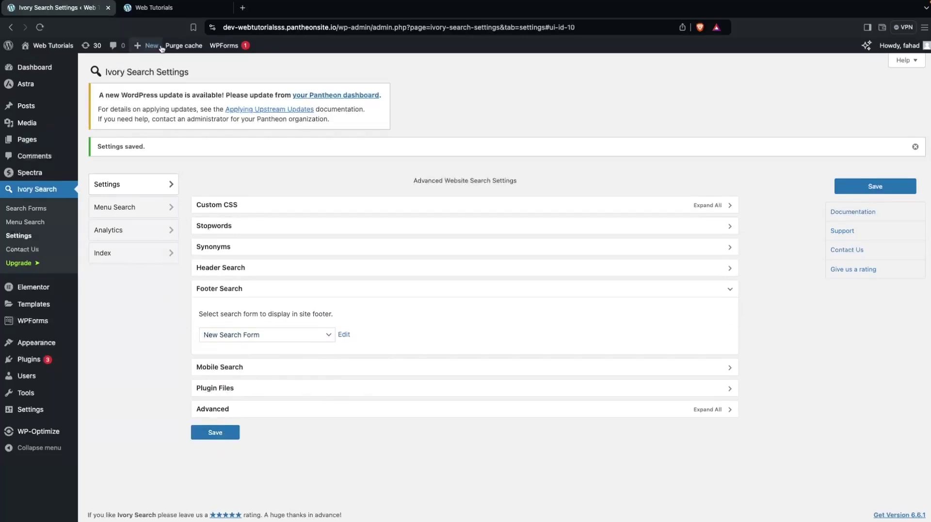
pyautogui.click(158, 8)
# - Reload the front page and search 'home' in the full-width top search bar
pyautogui.click(40, 27)
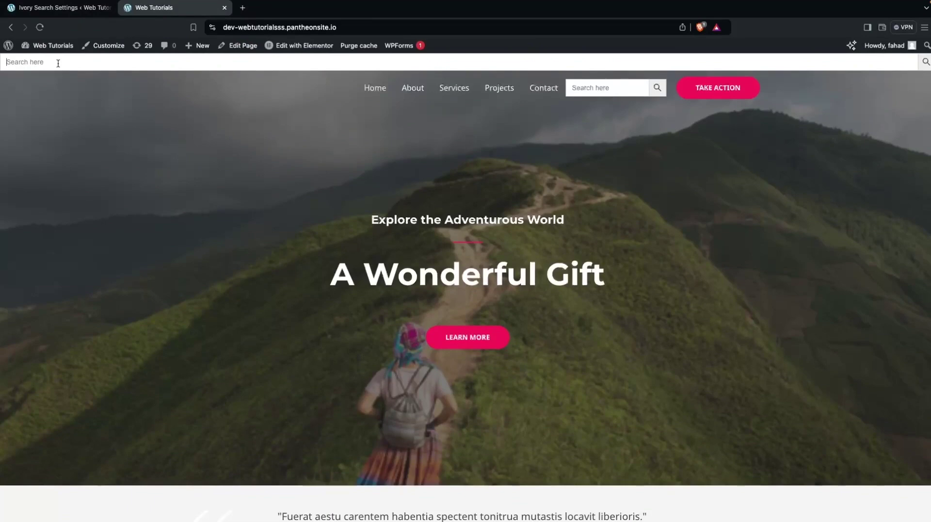
pyautogui.scroll(-15, 58, 90)
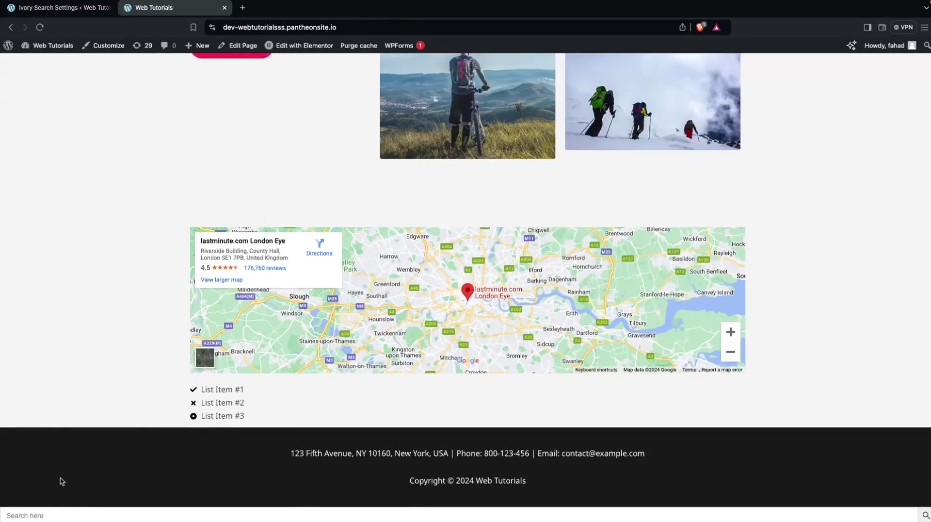
pyautogui.click(64, 516)
pyautogui.scroll(15, 64, 513)
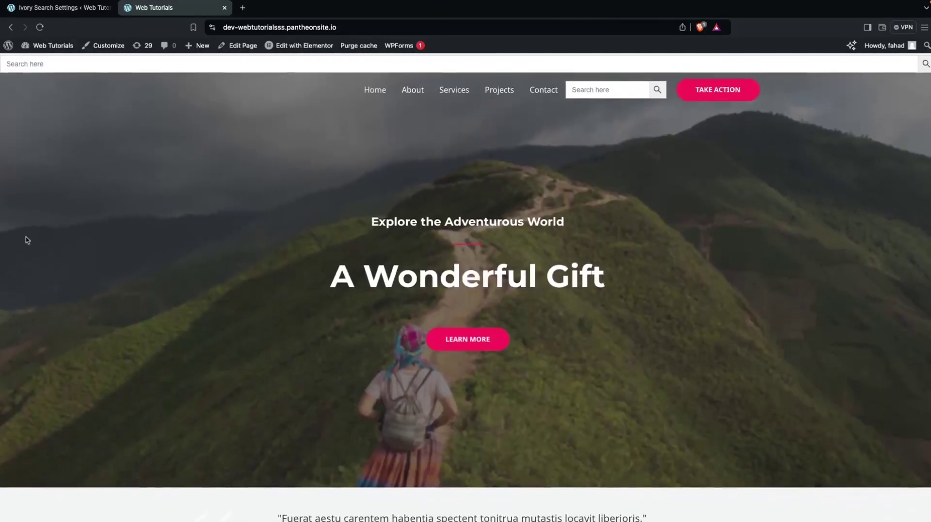
pyautogui.click(57, 60)
pyautogui.write('home')
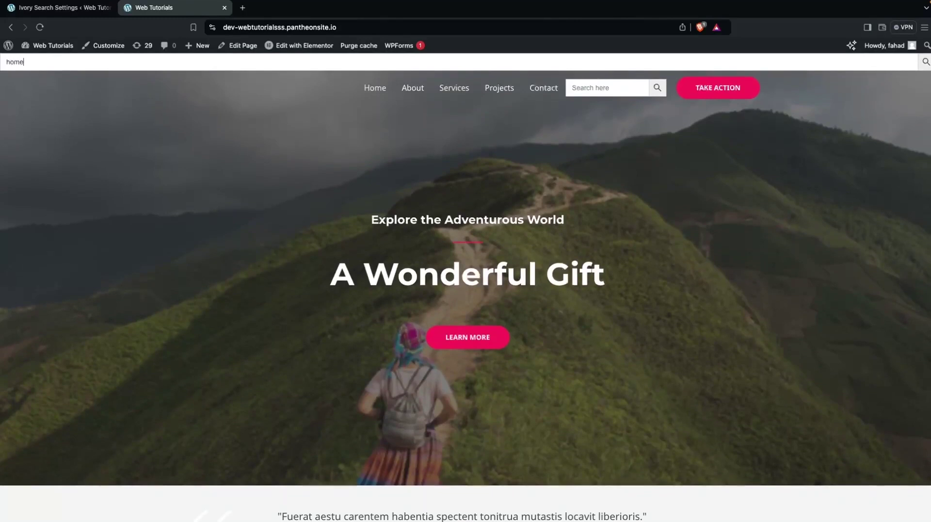
pyautogui.press('Return')
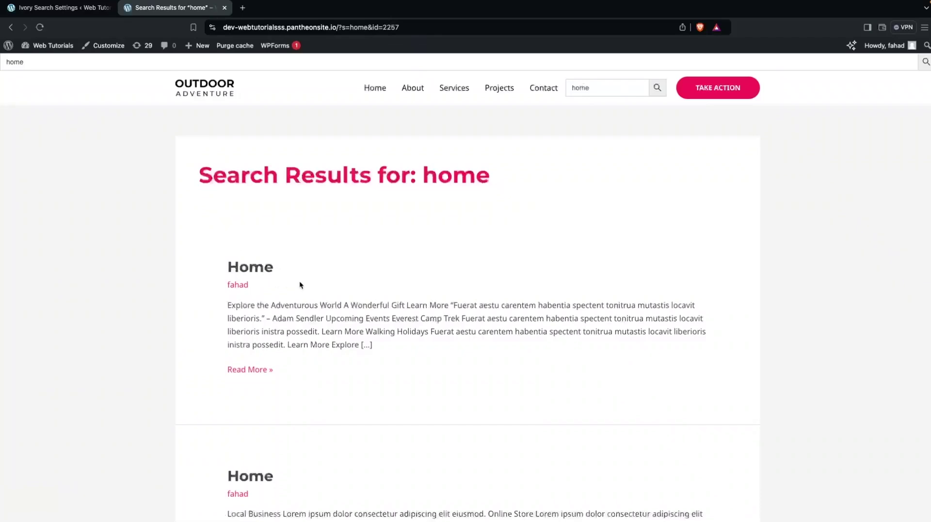
# - Replace the menu search text with 'services' and run the search
pyautogui.scroll(-5, 362, 304)
pyautogui.scroll(2, 362, 303)
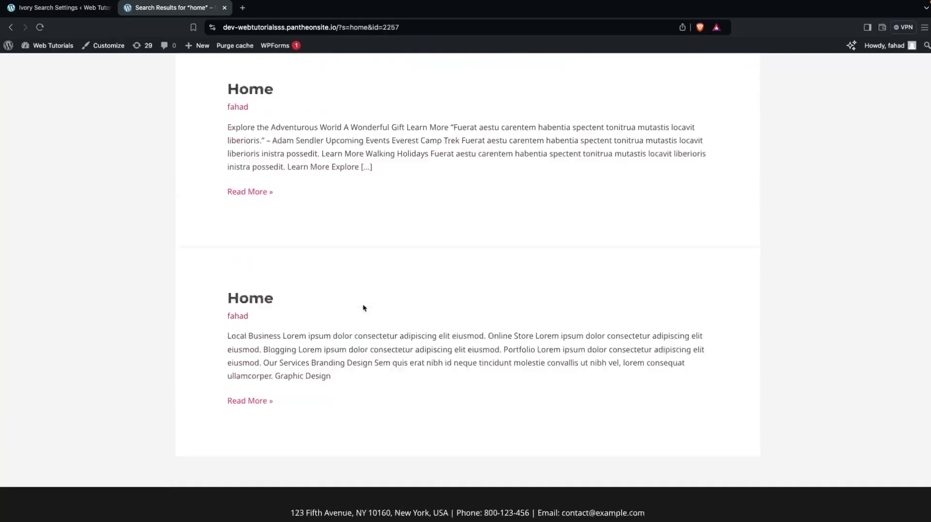
pyautogui.scroll(3, 362, 303)
pyautogui.click(587, 88)
pyautogui.hotkey('ctrl', 'a')
pyautogui.write('s')
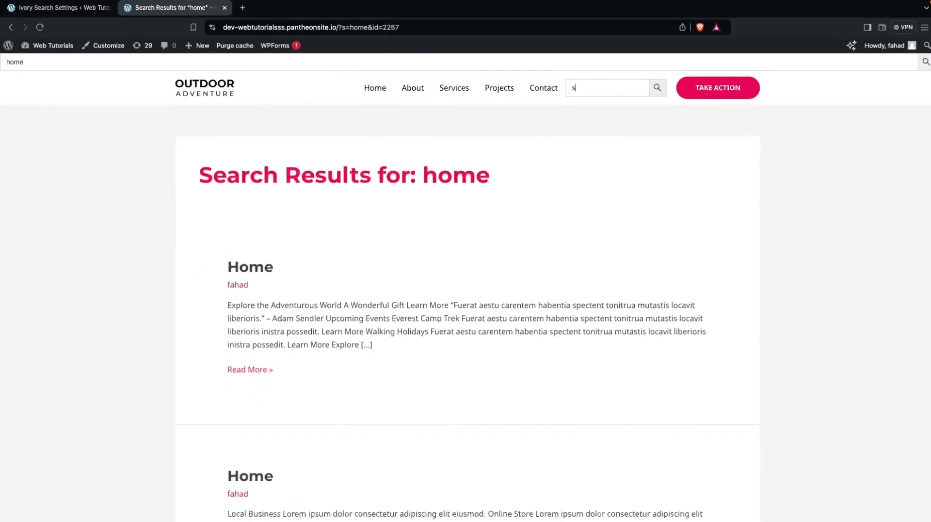
pyautogui.write('ervices')
pyautogui.press('Return')
pyautogui.scroll(-3, 475, 357)
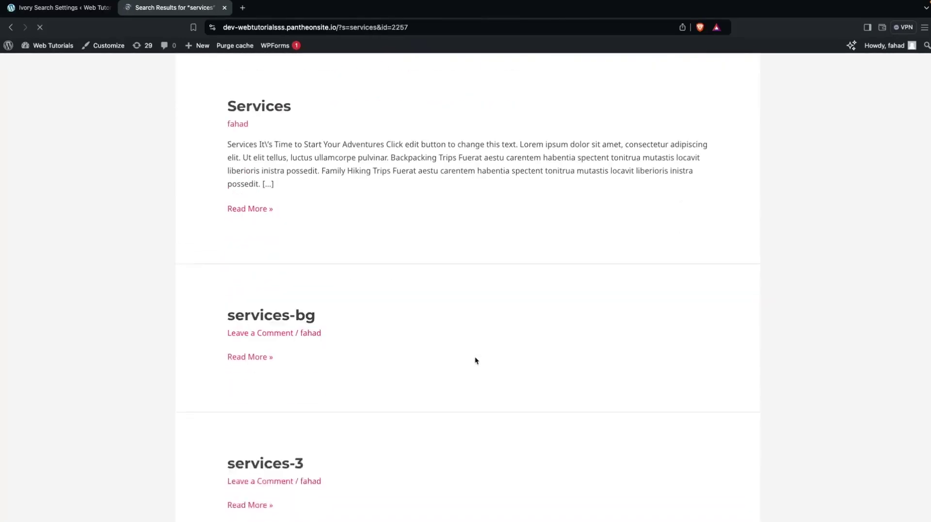